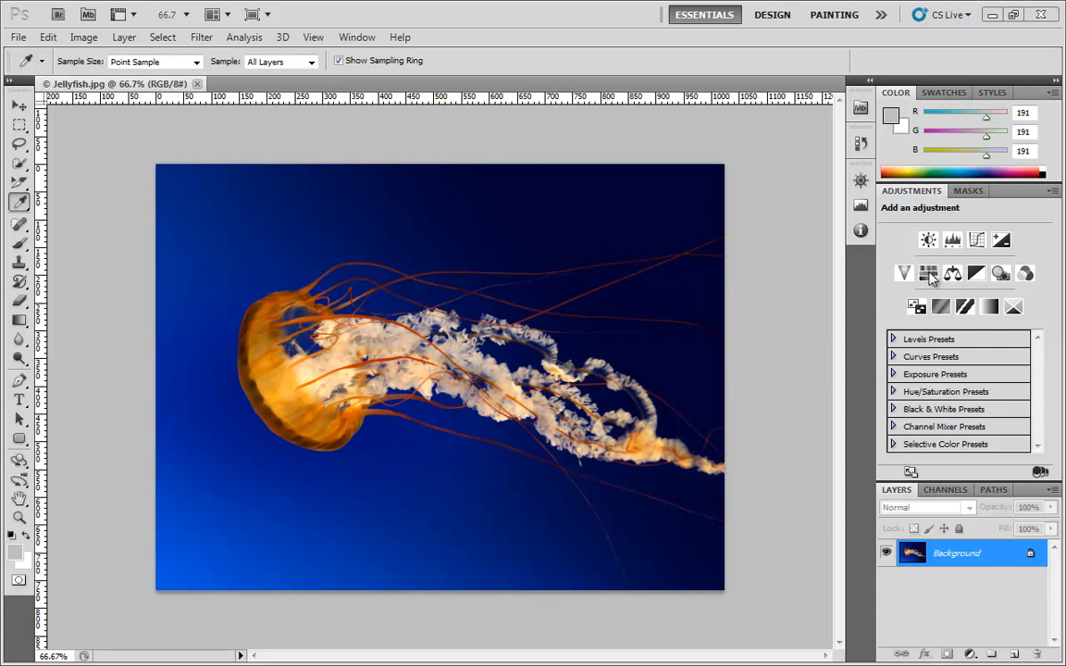
- Add a Hue/Saturation adjustment layer above the jellyfish image and apply the Cyanotype preset
{"action": "left_click", "coordinate": [929, 274]}
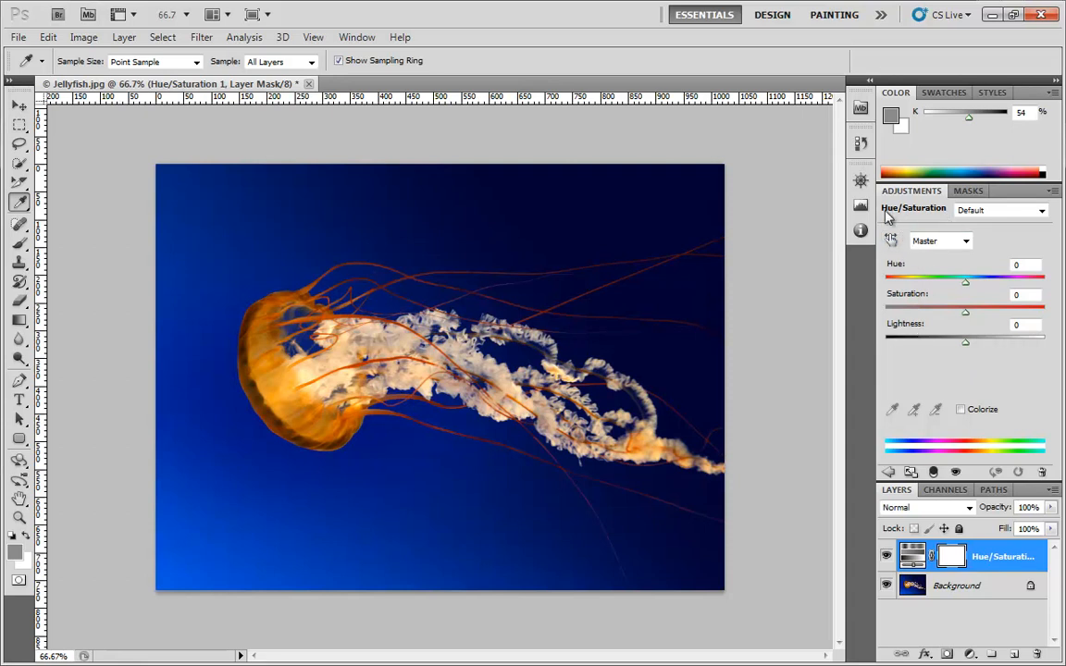
{"action": "left_click", "coordinate": [989, 212]}
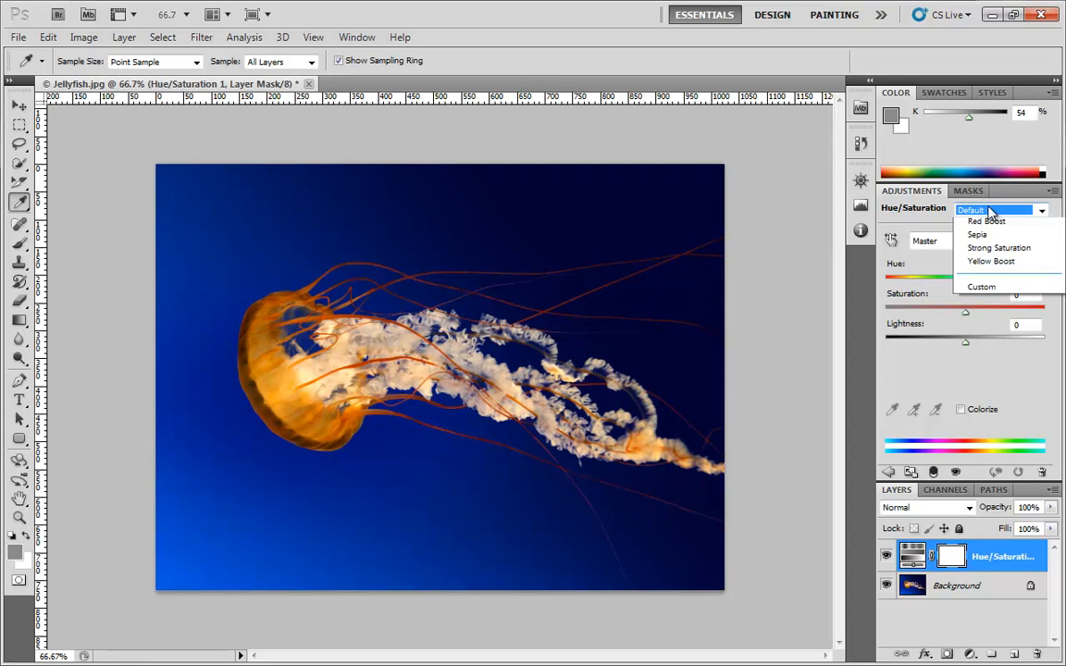
{"action": "left_click", "coordinate": [1018, 255]}
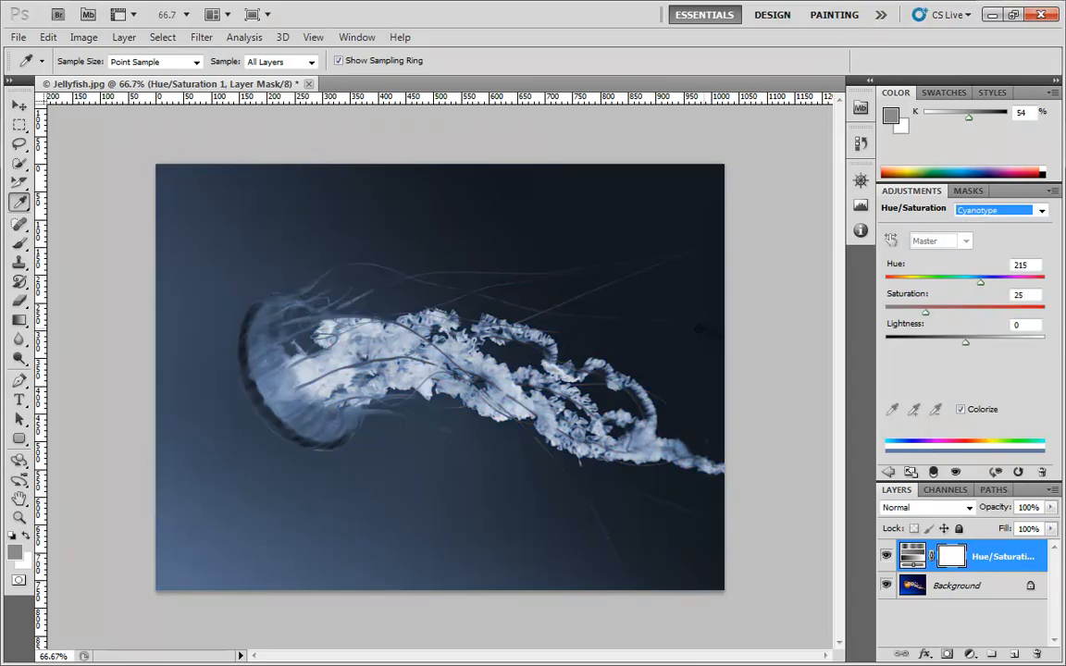
- Try the Old Style, Red Boost and Sepia presets in turn, ending back on the Default preset
{"action": "left_click", "coordinate": [1008, 216]}
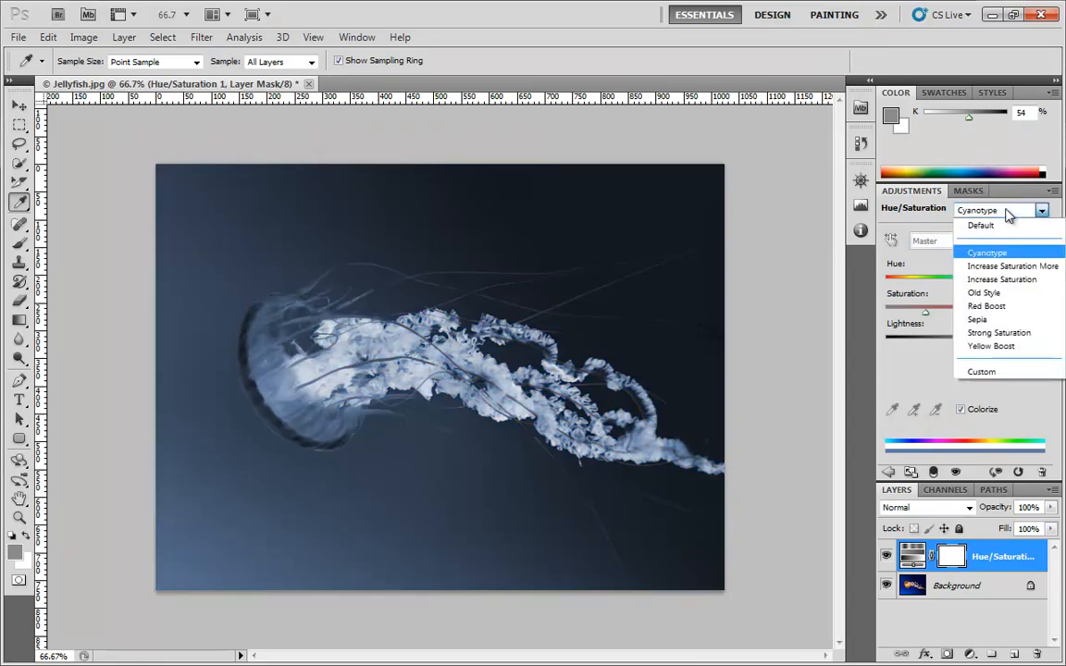
{"action": "left_click", "coordinate": [1016, 294]}
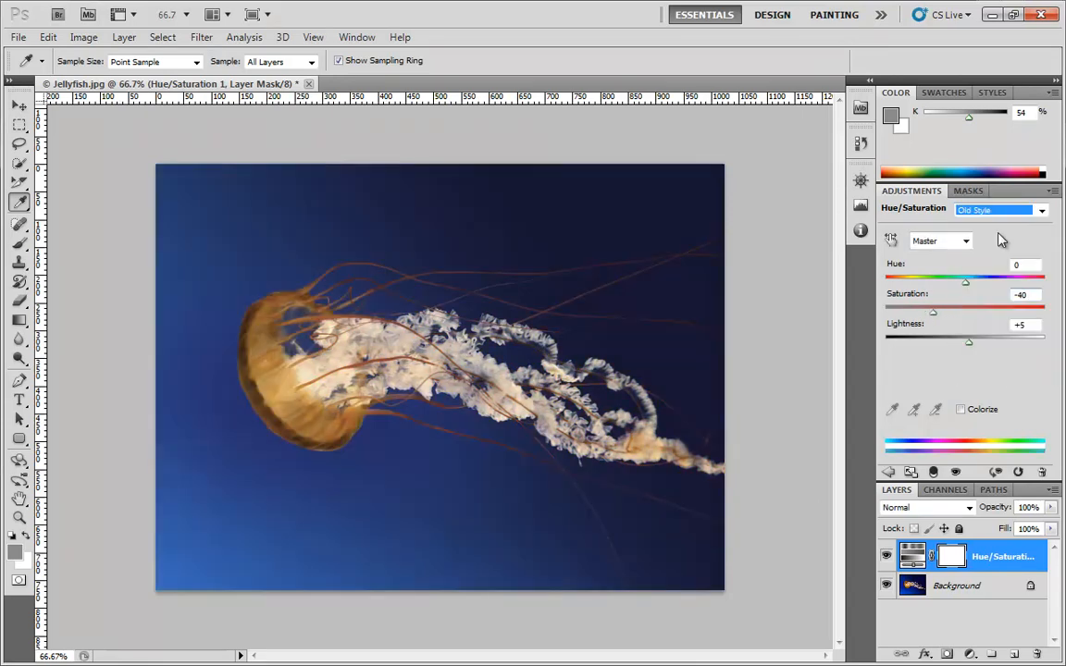
{"action": "left_click", "coordinate": [1001, 212]}
{"action": "left_click", "coordinate": [998, 306]}
{"action": "left_click", "coordinate": [1000, 210]}
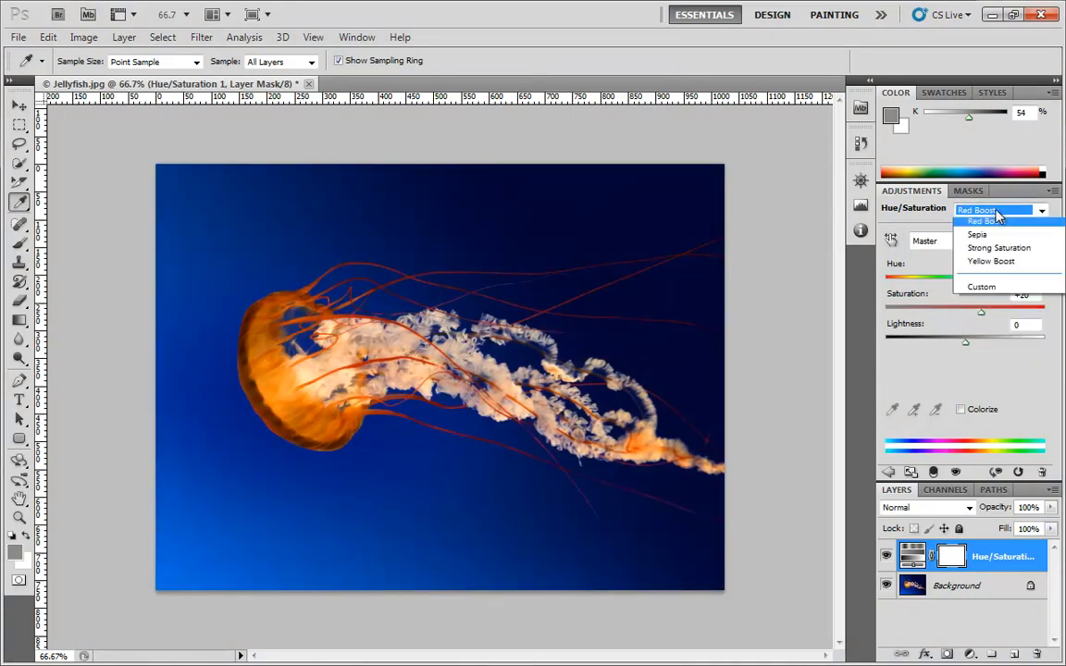
{"action": "left_click", "coordinate": [987, 319]}
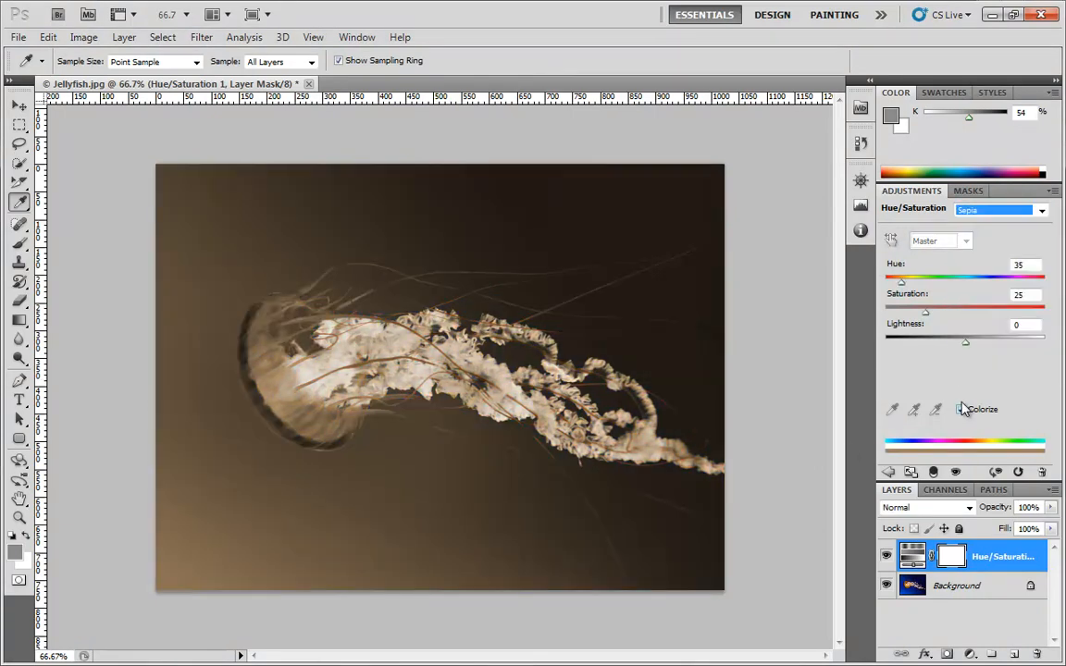
{"action": "left_click", "coordinate": [993, 211]}
{"action": "left_click", "coordinate": [989, 226]}
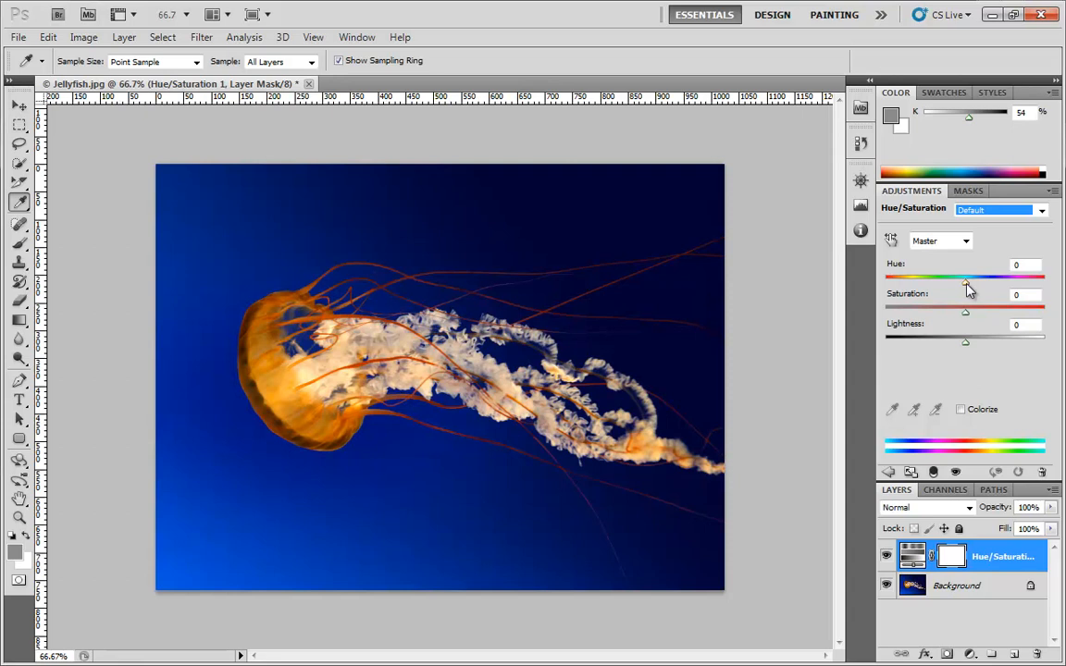
- Experiment with the Master hue at -59 and -103 and saturation at -100, and restore the Default preset
{"action": "left_click_drag", "start_coordinate": [966, 283], "coordinate": [925, 294]}
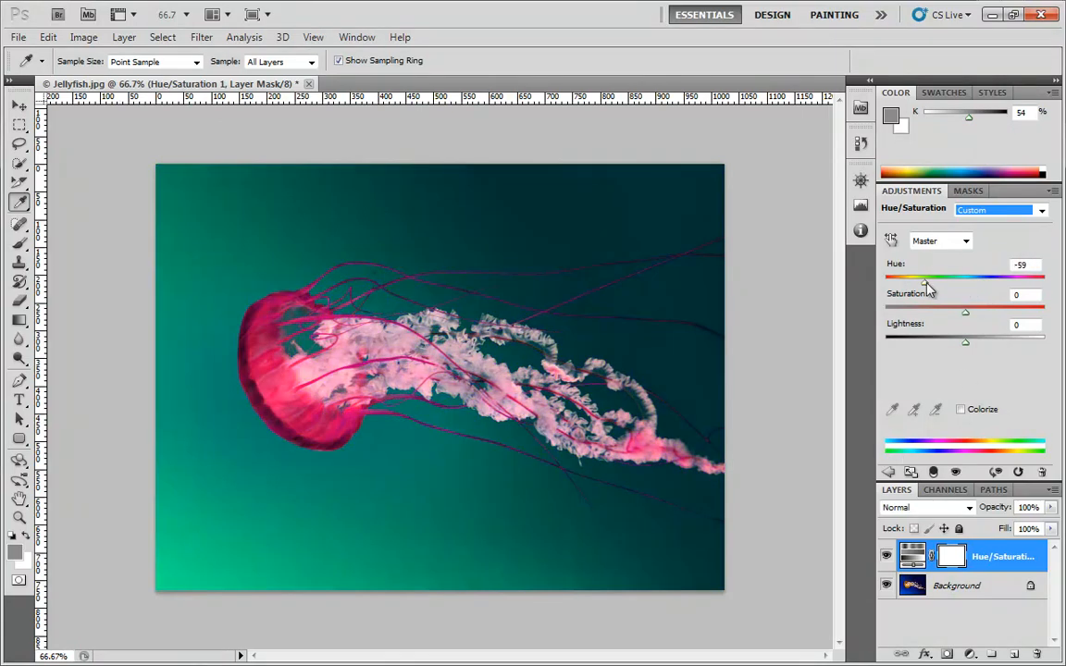
{"action": "mouse_move", "coordinate": [924, 282]}
{"action": "left_mouse_down"}
{"action": "mouse_move", "coordinate": [889, 281]}
{"action": "mouse_move", "coordinate": [1028, 282]}
{"action": "mouse_move", "coordinate": [913, 283]}
{"action": "left_mouse_up"}
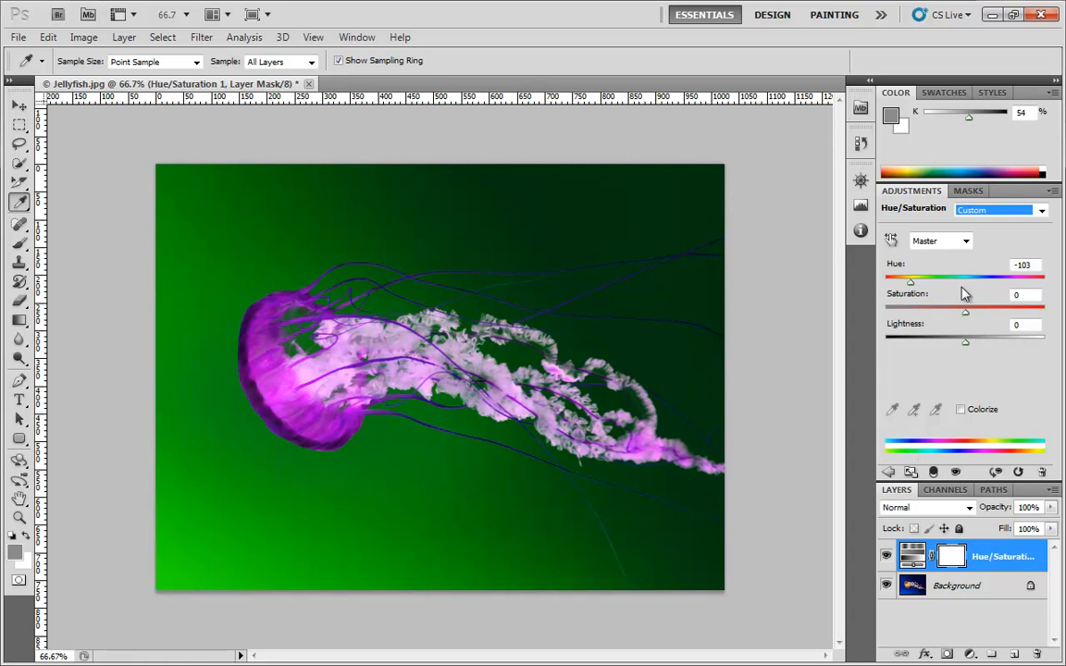
{"action": "left_click_drag", "start_coordinate": [911, 283], "coordinate": [883, 317]}
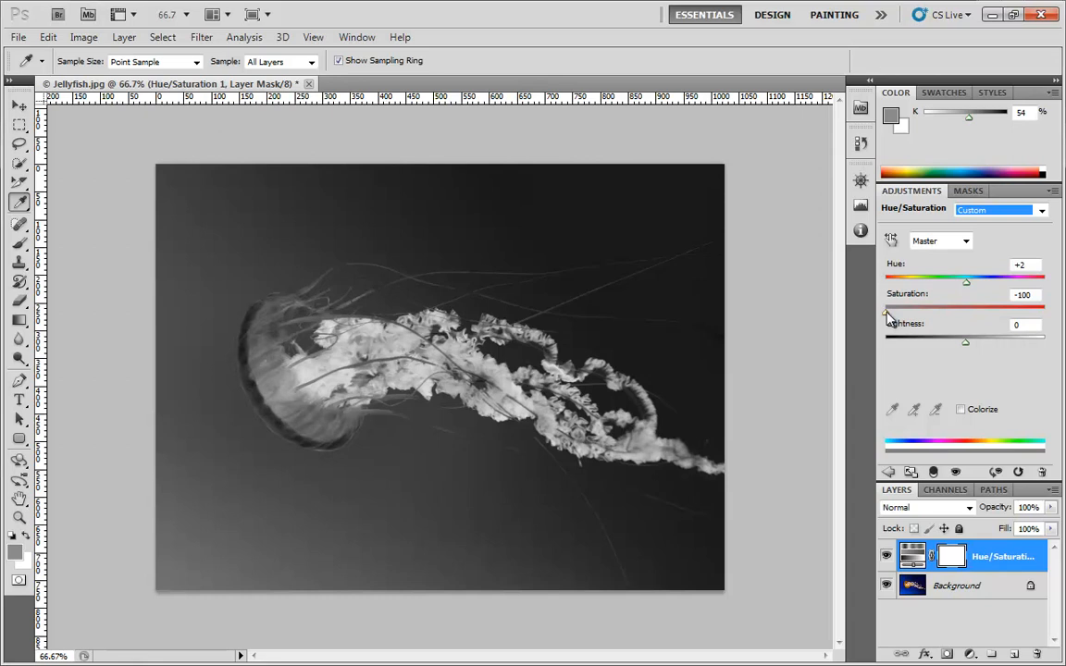
{"action": "left_click_drag", "start_coordinate": [889, 317], "coordinate": [965, 352]}
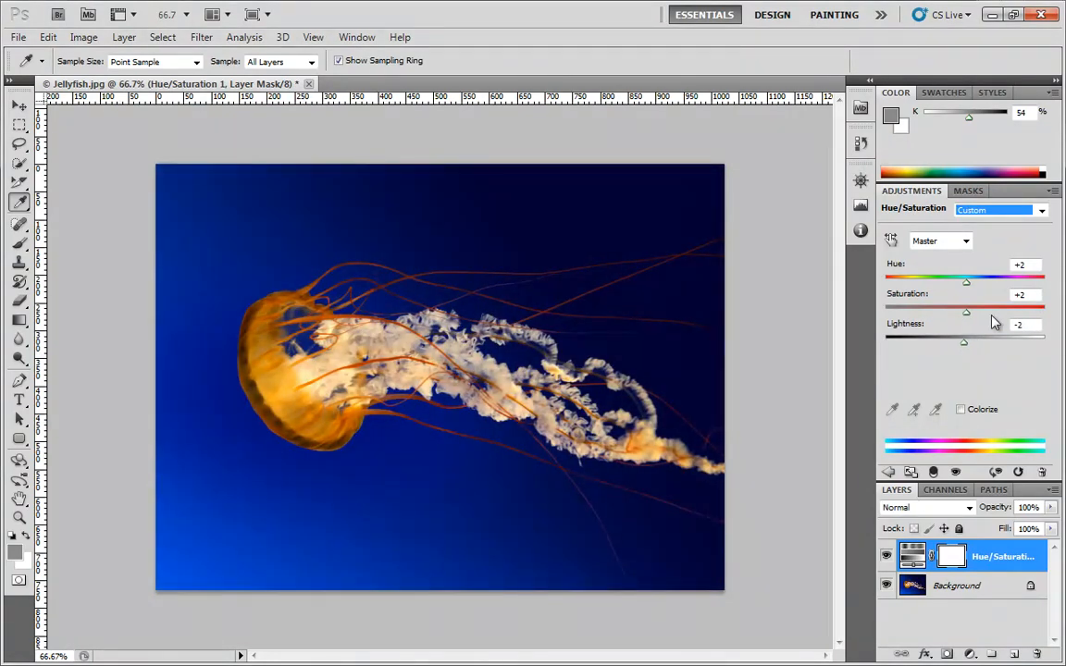
{"action": "left_click", "coordinate": [1018, 210]}
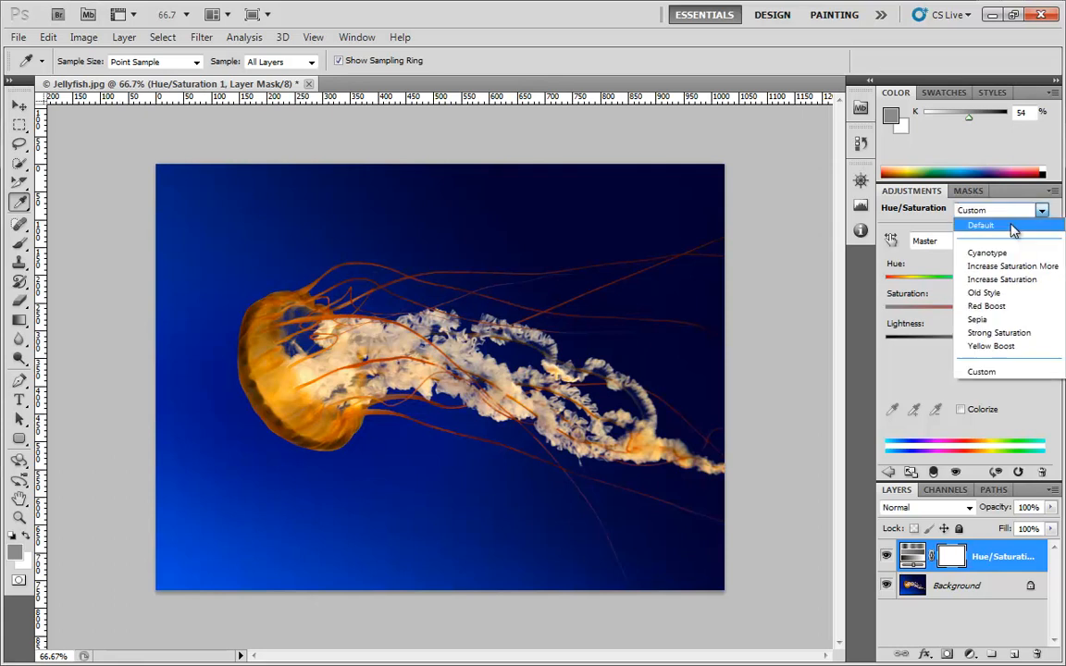
{"action": "left_click", "coordinate": [1016, 225]}
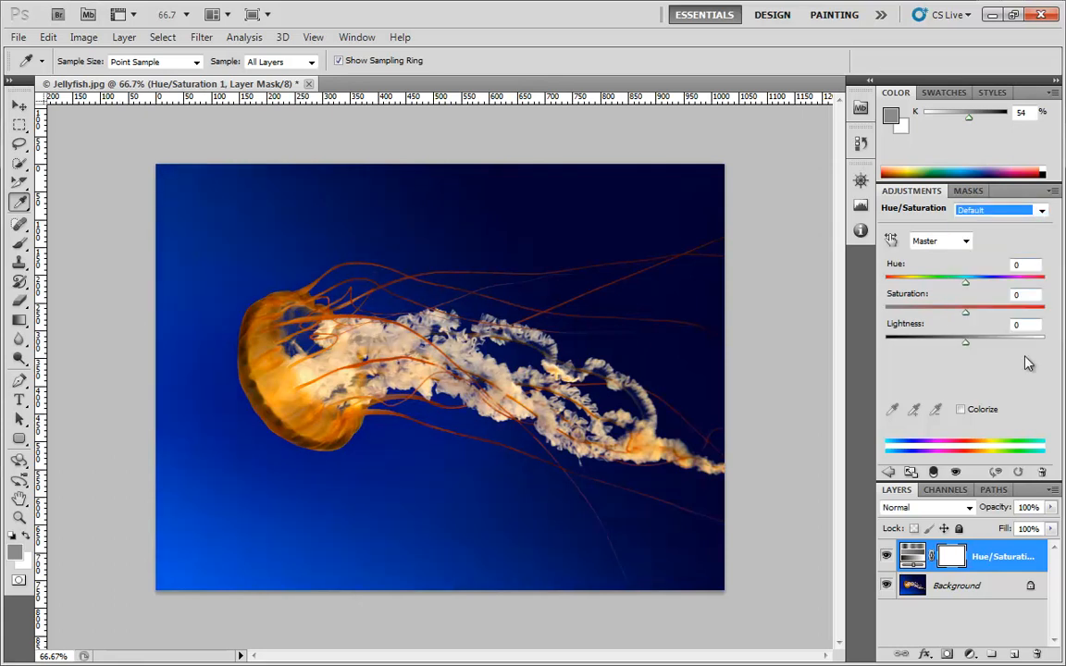
- Limit the Hue/Saturation adjustment to the Blues range and set its hue to +87
{"action": "left_click", "coordinate": [923, 242]}
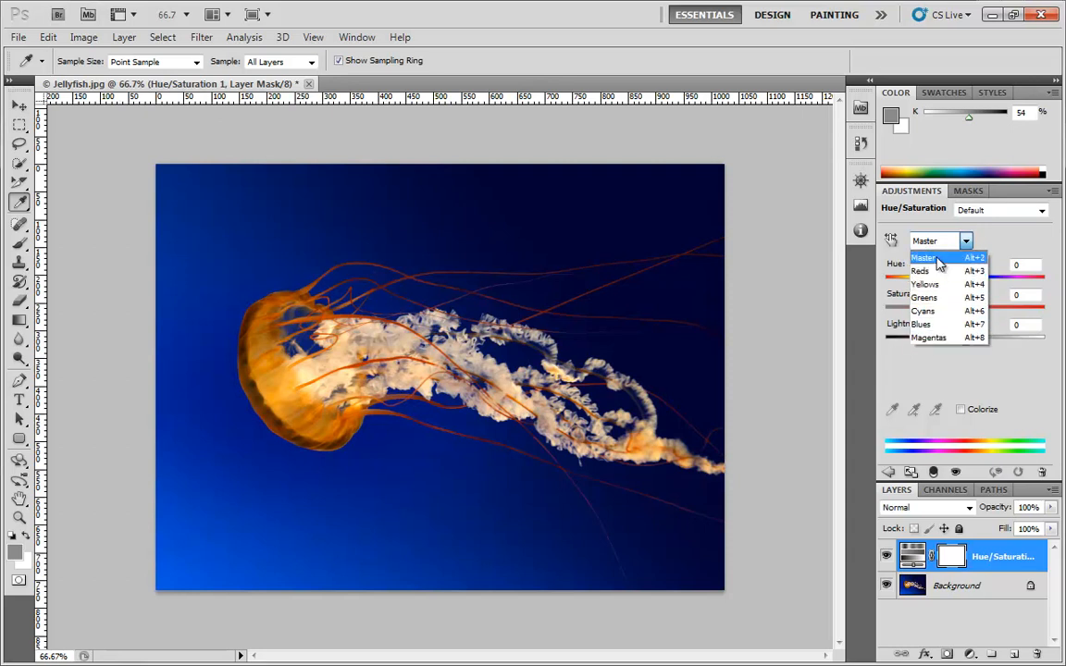
{"action": "left_click", "coordinate": [933, 327]}
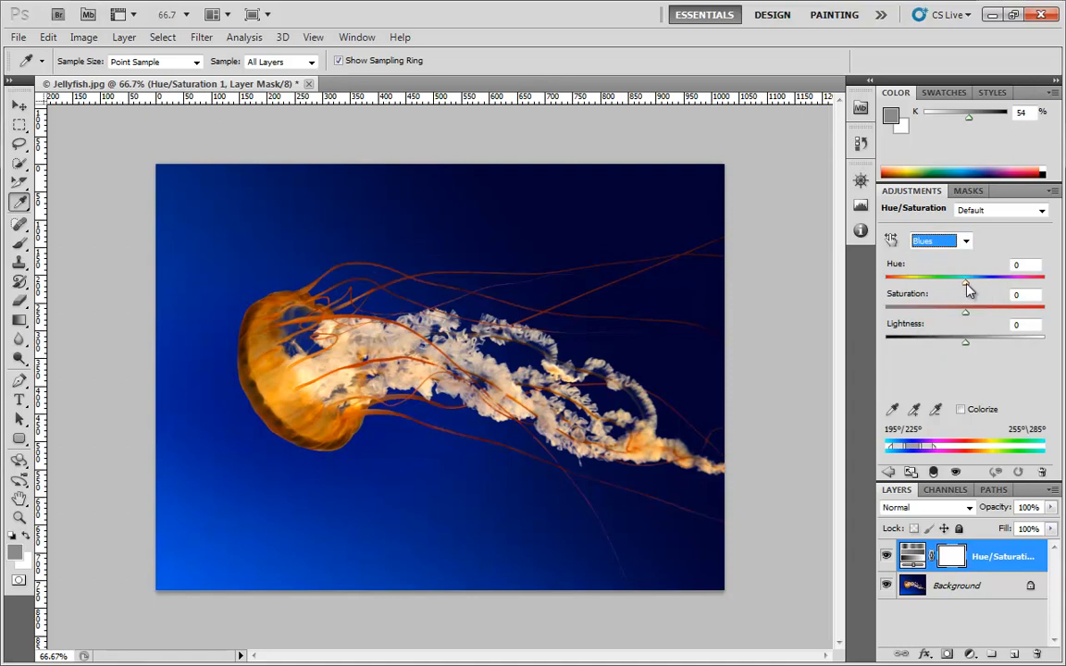
{"action": "mouse_move", "coordinate": [968, 289]}
{"action": "left_mouse_down"}
{"action": "mouse_move", "coordinate": [1034, 290]}
{"action": "mouse_move", "coordinate": [983, 286]}
{"action": "left_mouse_up"}
{"action": "left_click_drag", "start_coordinate": [956, 285], "coordinate": [1019, 292]}
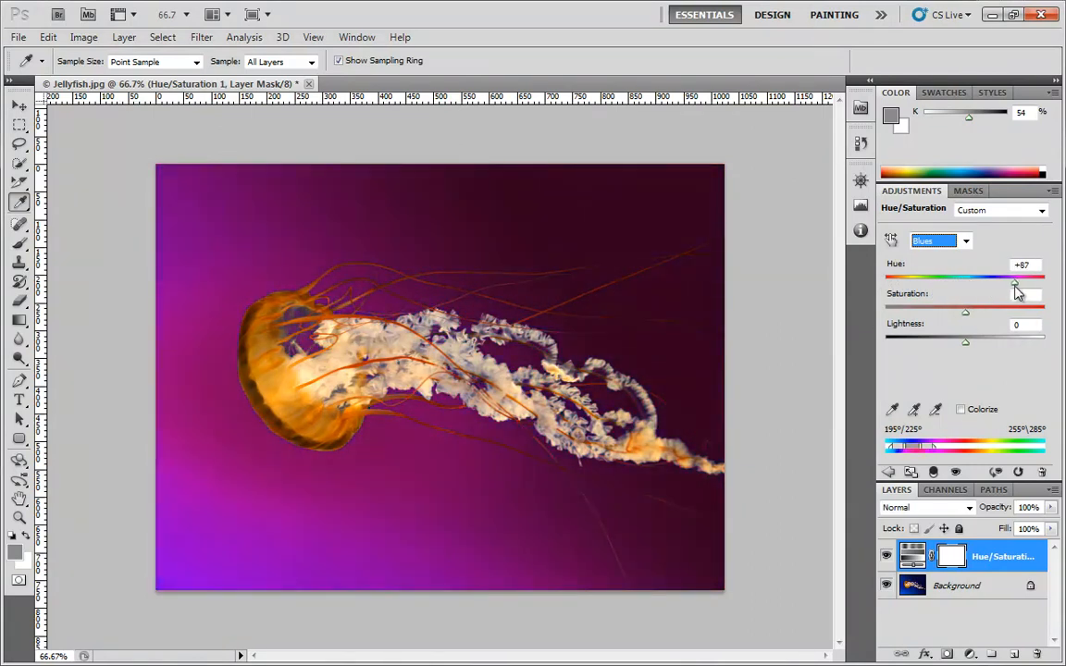
- Try the Blues saturation at -63, and settle on saturation +7 with hue +29
{"action": "left_click_drag", "start_coordinate": [962, 317], "coordinate": [913, 315]}
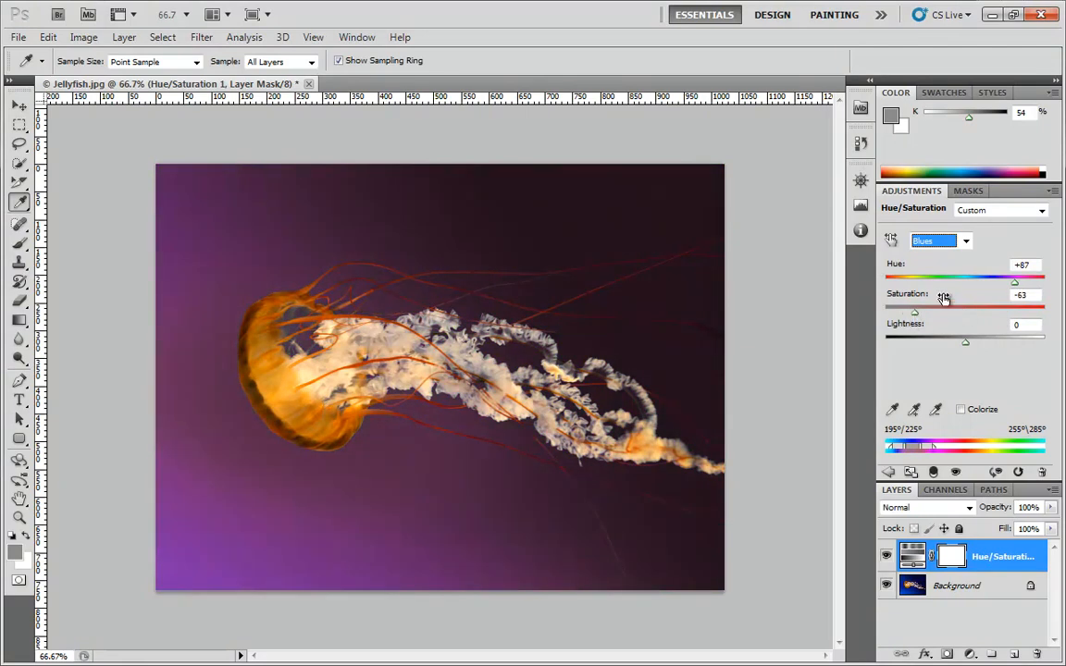
{"action": "left_click_drag", "start_coordinate": [1015, 281], "coordinate": [1019, 283]}
{"action": "left_click_drag", "start_coordinate": [915, 318], "coordinate": [954, 319]}
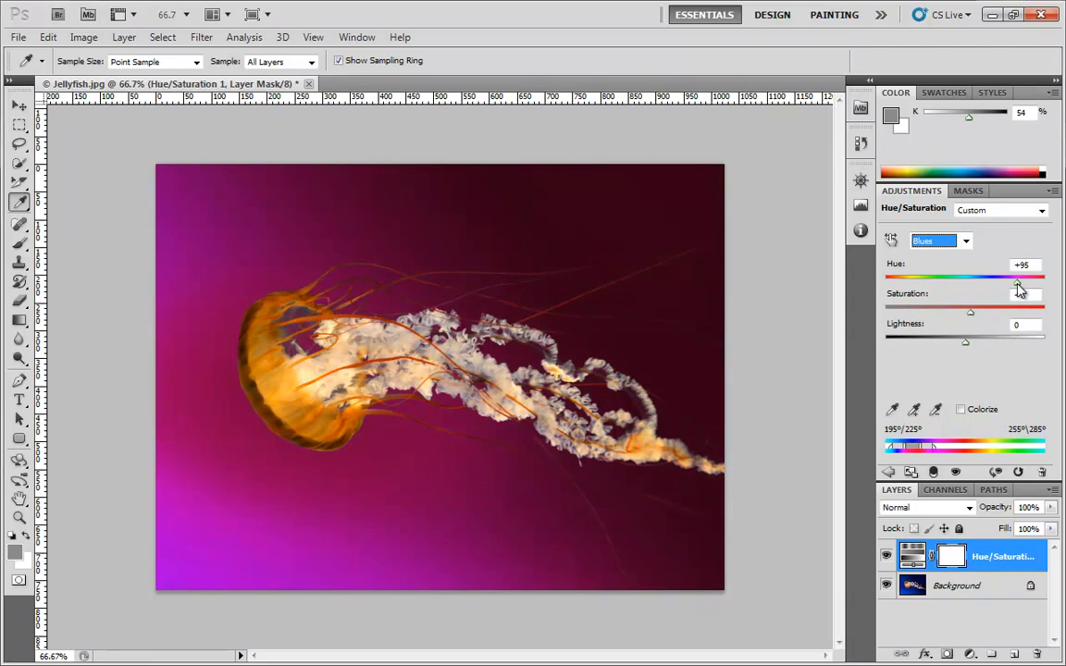
{"action": "left_click_drag", "start_coordinate": [1018, 284], "coordinate": [990, 291]}
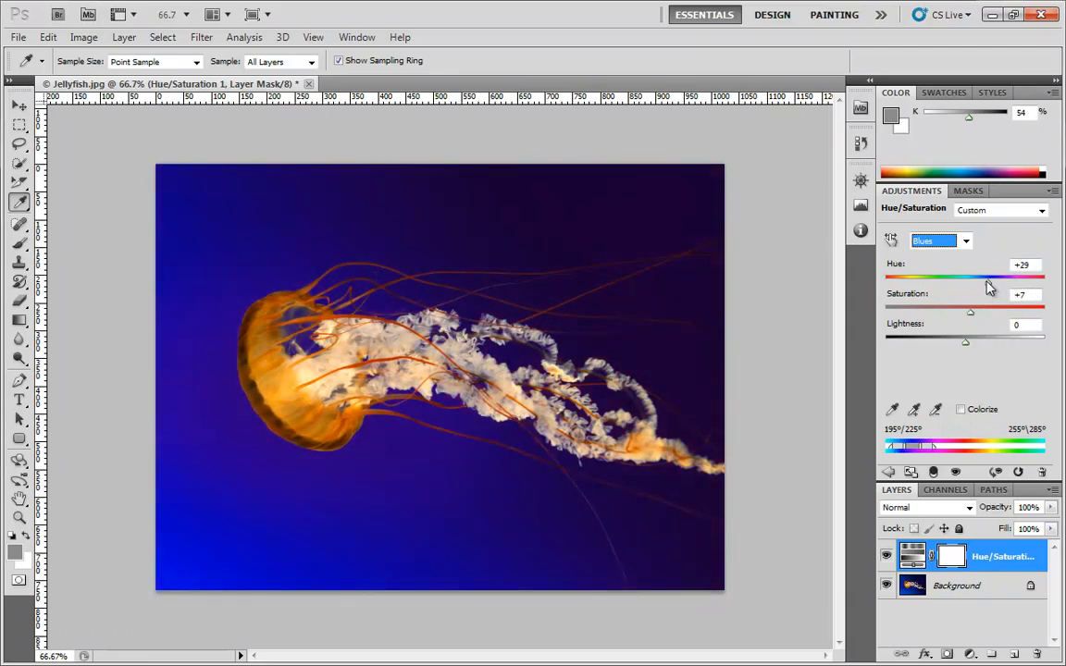
- Return the adjustment to the Master range and restore the Default preset
{"action": "left_click", "coordinate": [967, 241]}
{"action": "left_click", "coordinate": [967, 256]}
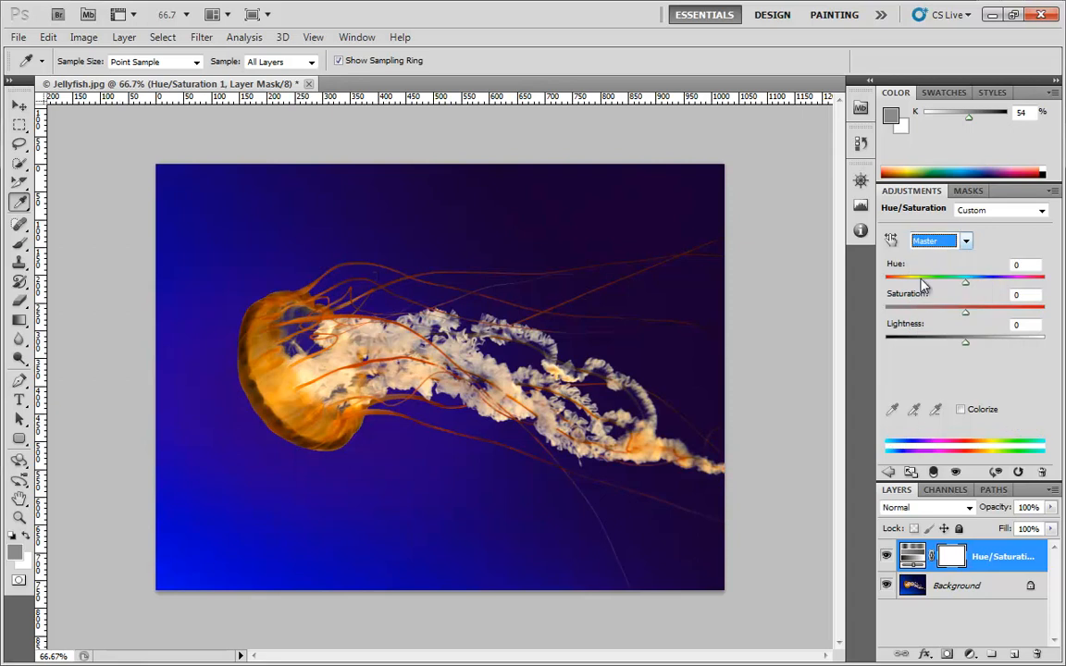
{"action": "left_click", "coordinate": [987, 213]}
{"action": "left_click", "coordinate": [987, 222]}
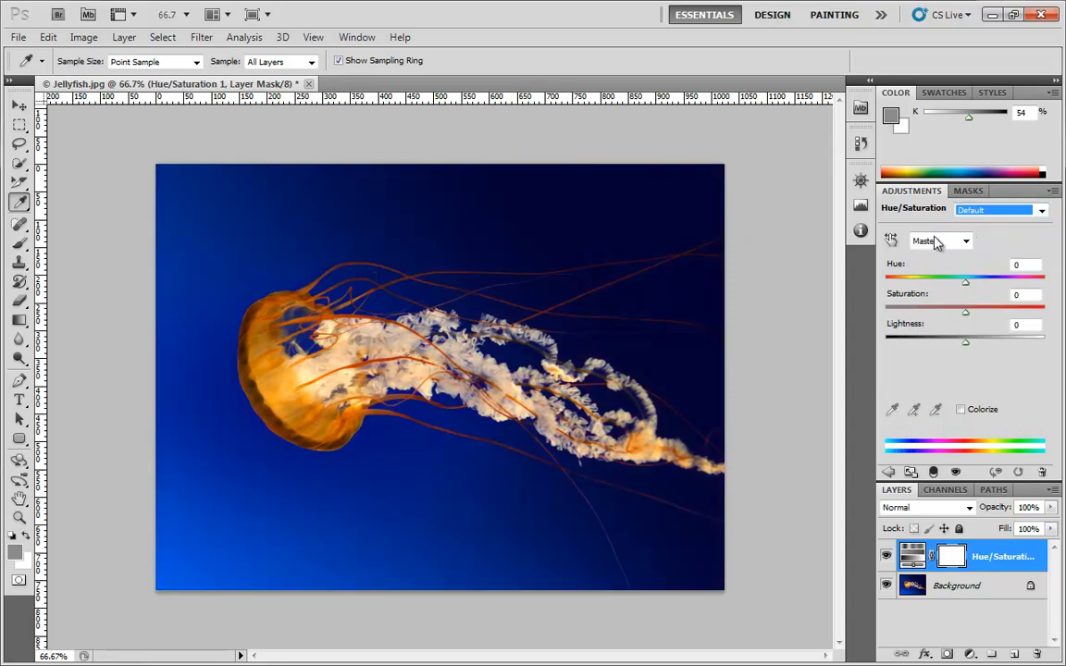
- Try the on-image adjustment tool on the blue background's saturation, and restore the Default preset
{"action": "left_click", "coordinate": [937, 242]}
{"action": "left_click", "coordinate": [938, 241]}
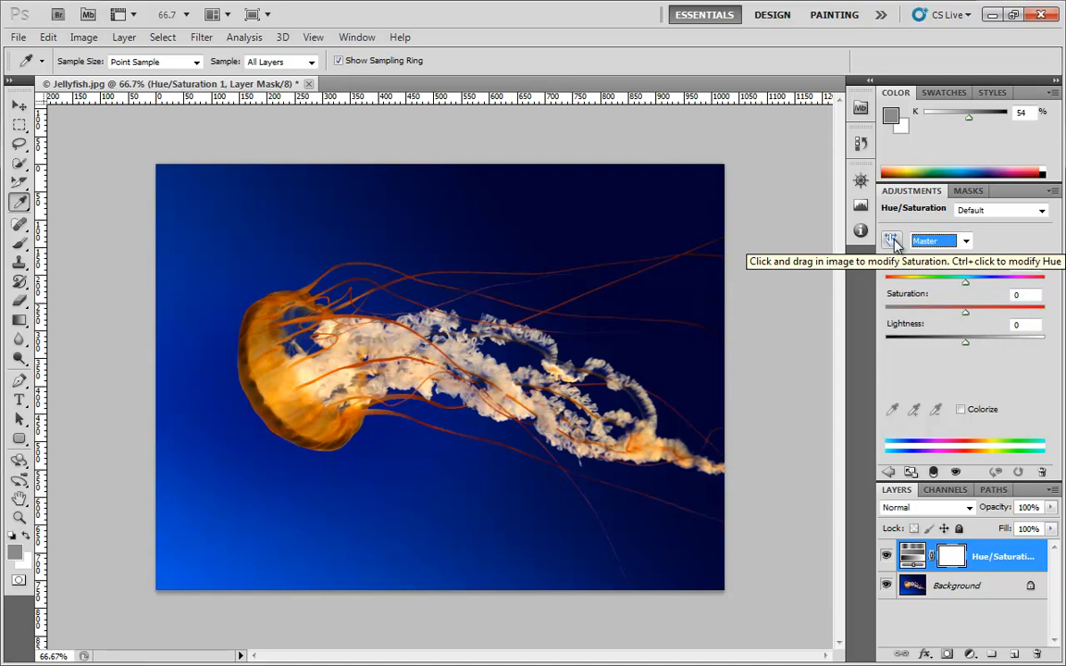
{"action": "left_click", "coordinate": [892, 241]}
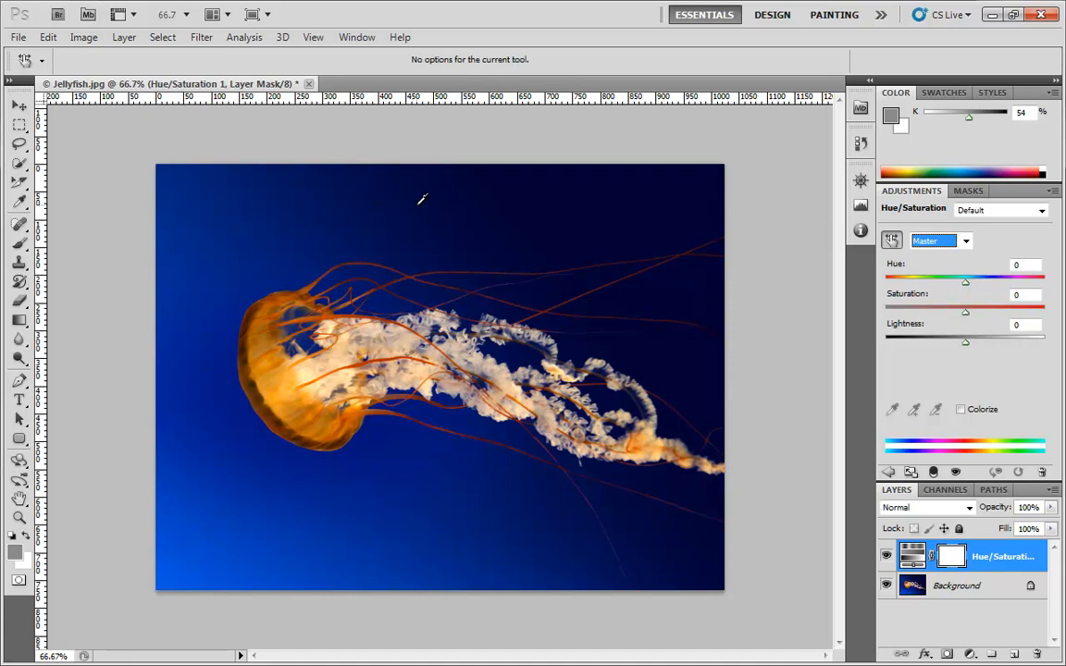
{"action": "left_click_drag", "start_coordinate": [439, 196], "coordinate": [482, 223]}
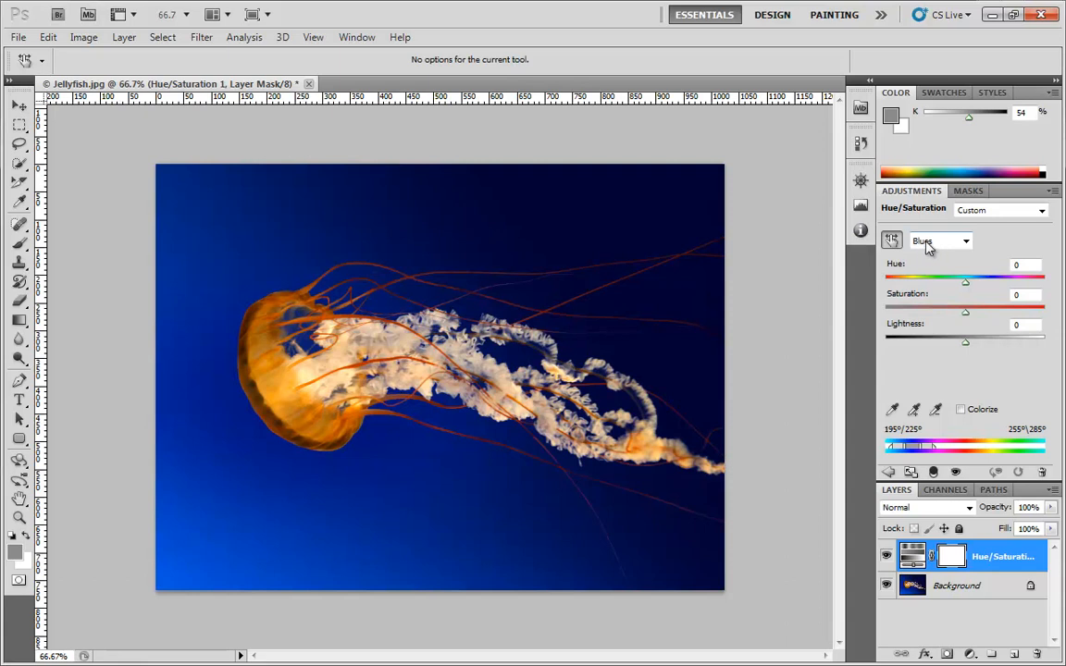
{"action": "left_click", "coordinate": [995, 212]}
{"action": "left_click", "coordinate": [981, 226]}
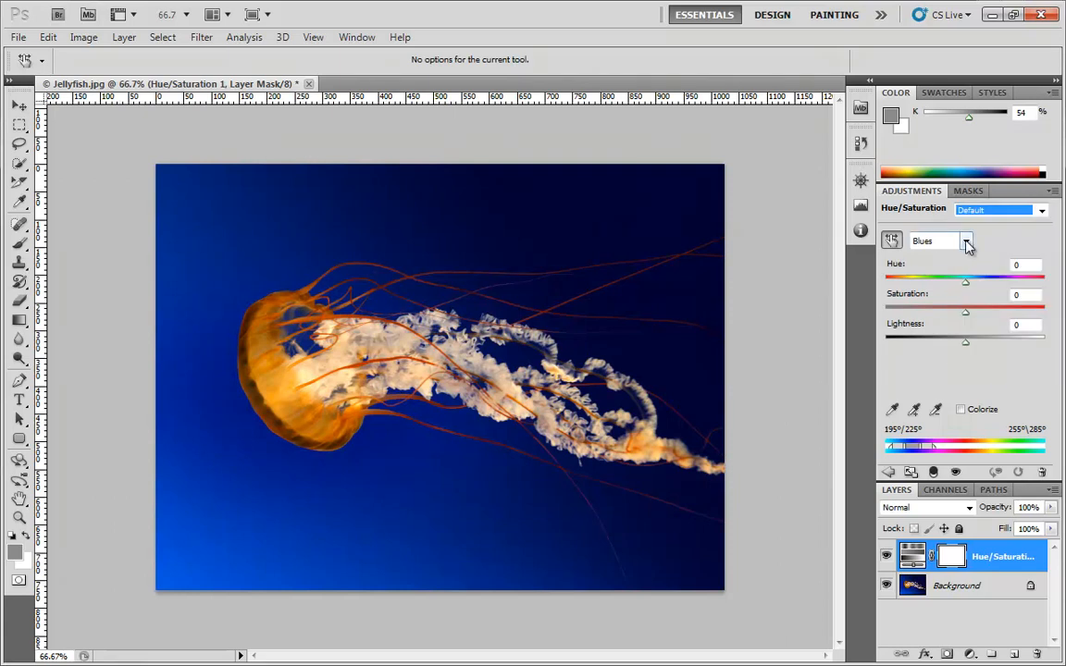
- Raise the Blues saturation to +40 by sampling the background with the on-image adjustment tool
{"action": "left_click", "coordinate": [964, 240]}
{"action": "left_click", "coordinate": [916, 243]}
{"action": "left_click_drag", "start_coordinate": [383, 229], "coordinate": [418, 228]}
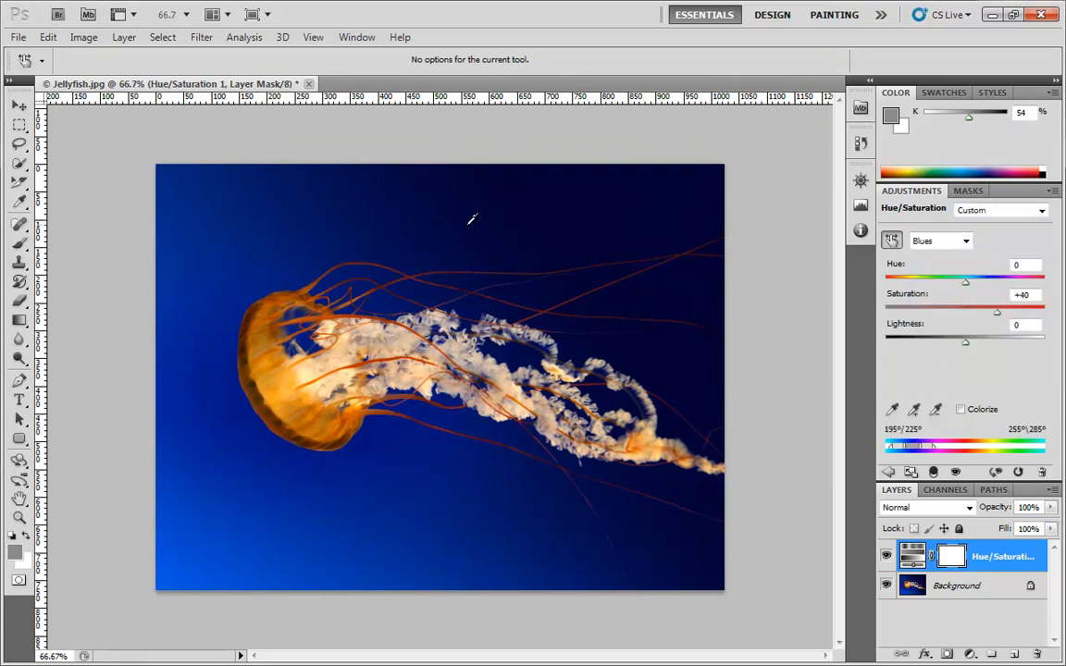
- Adjust on the image the jellyfish bell's Yellows saturation to +38 and the background's Blues hue to +84
{"action": "left_click_drag", "start_coordinate": [275, 393], "coordinate": [227, 419]}
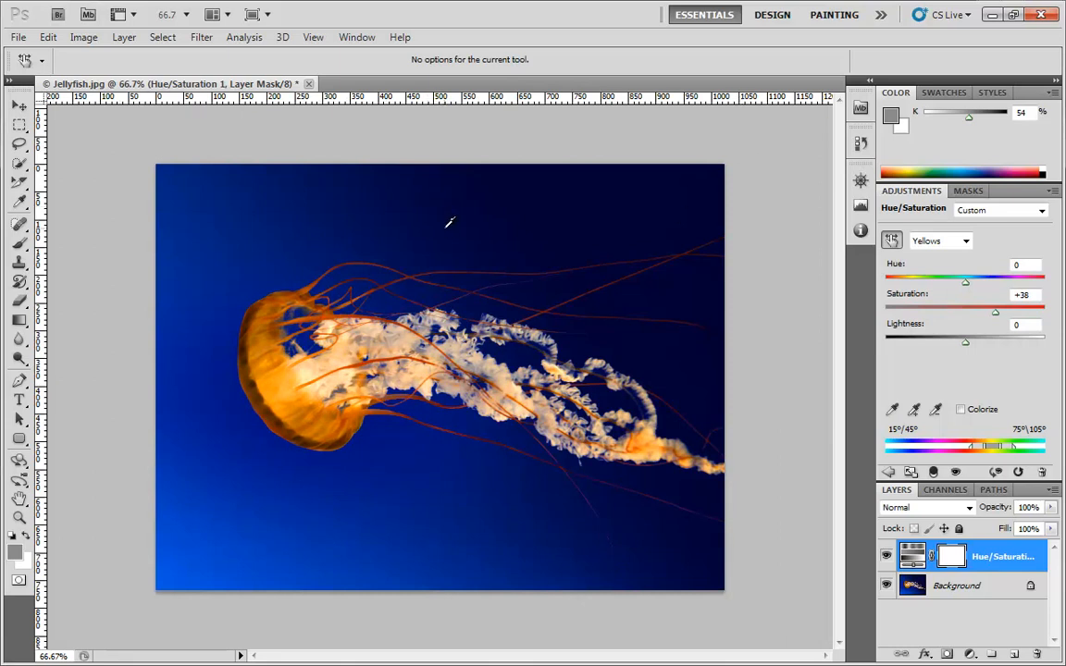
{"action": "left_click_drag", "start_coordinate": [456, 229], "coordinate": [509, 226]}
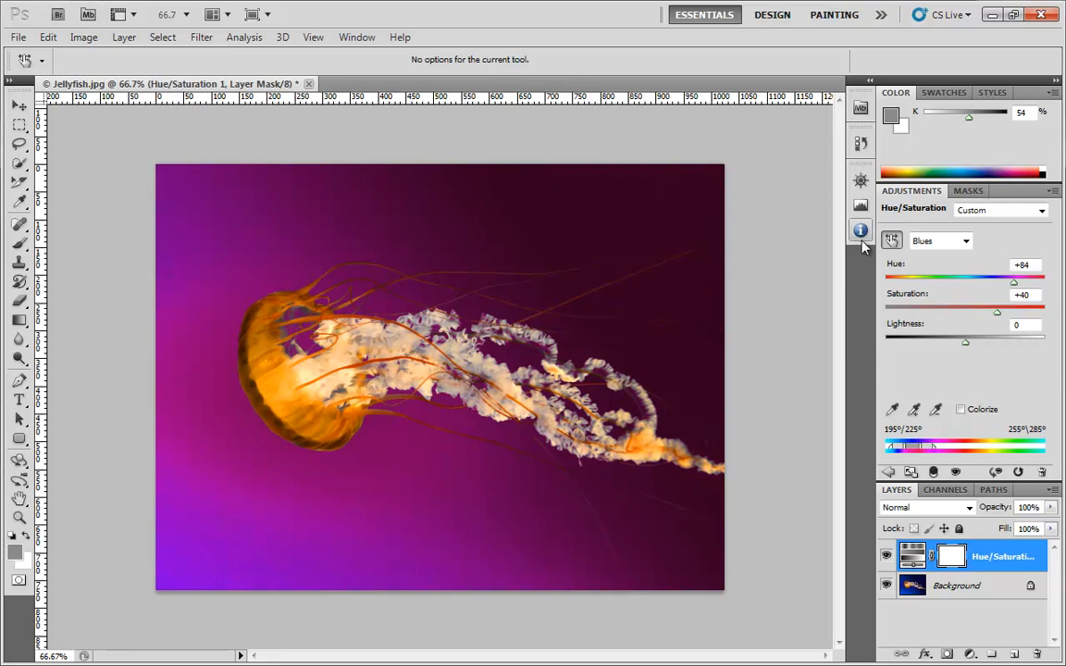
- Restore the Default preset, and switch back to the Master range with the on-image adjustment tool turned off
{"action": "left_click", "coordinate": [1019, 210]}
{"action": "left_click", "coordinate": [986, 223]}
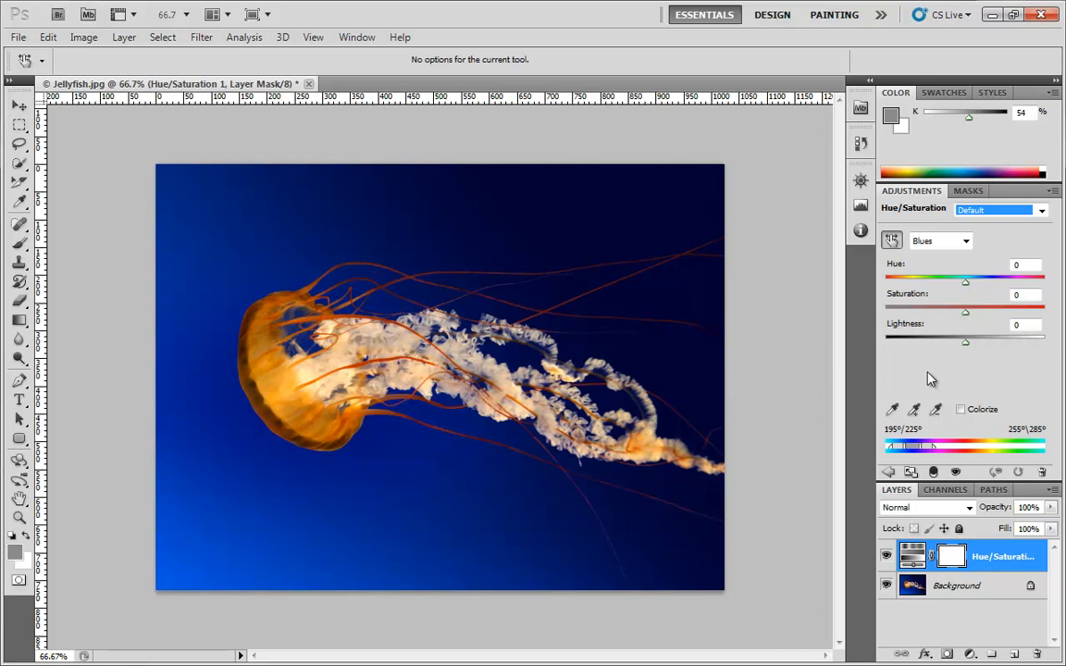
{"action": "left_click", "coordinate": [982, 211]}
{"action": "left_click", "coordinate": [981, 225]}
{"action": "left_click", "coordinate": [891, 241]}
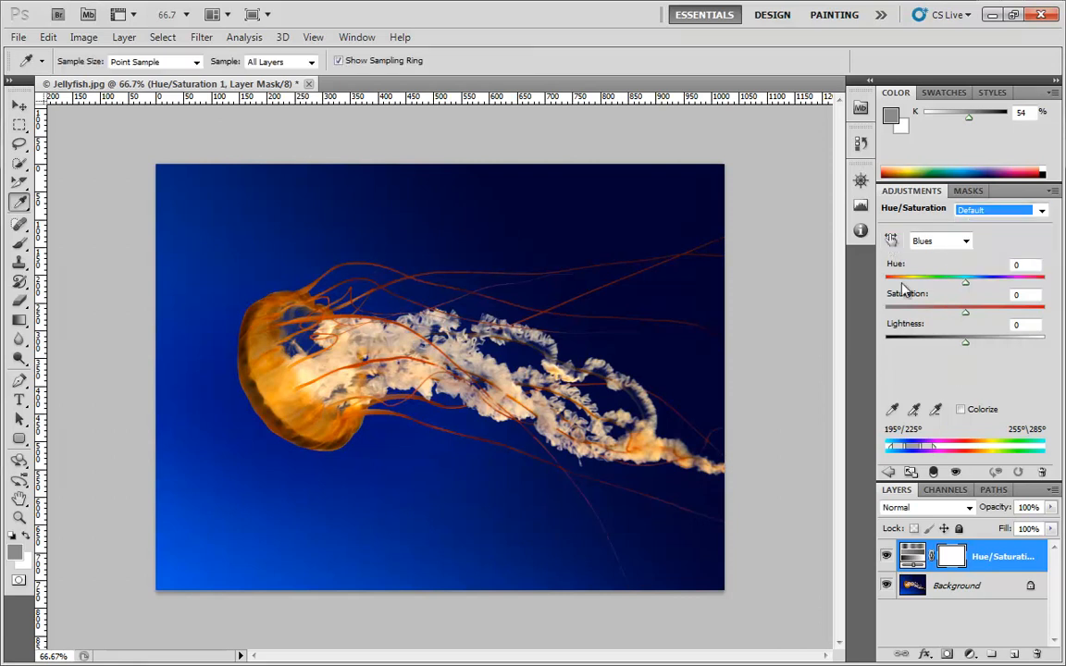
{"action": "left_click", "coordinate": [961, 240]}
{"action": "left_click", "coordinate": [950, 258]}
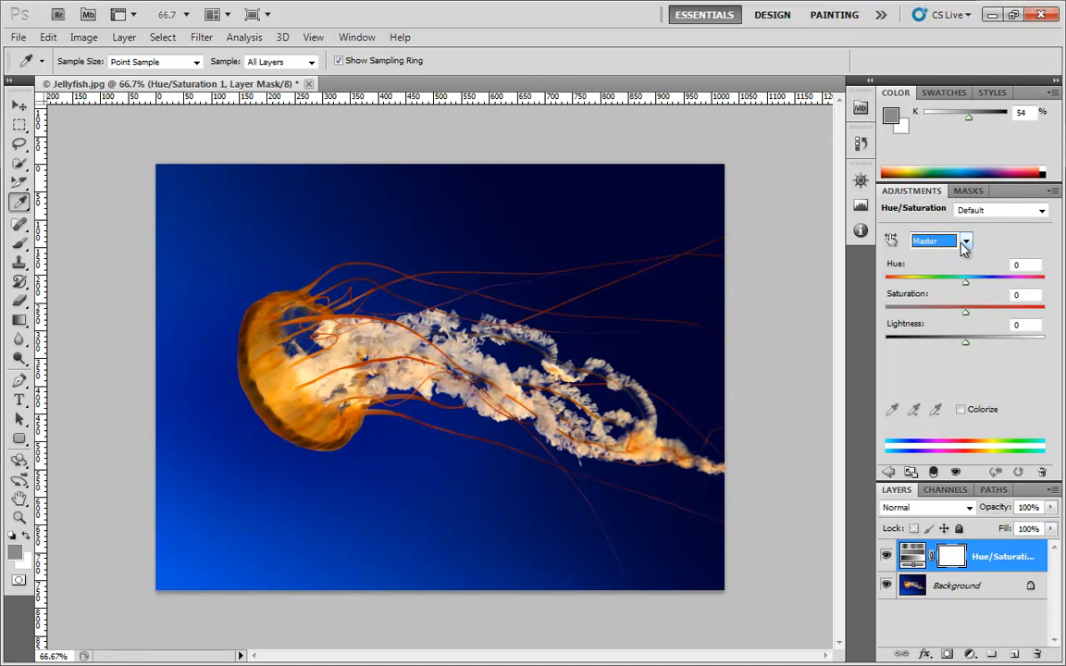
- Select the Blues range and widen its fully affected span to 212°–266°
{"action": "left_click", "coordinate": [964, 243]}
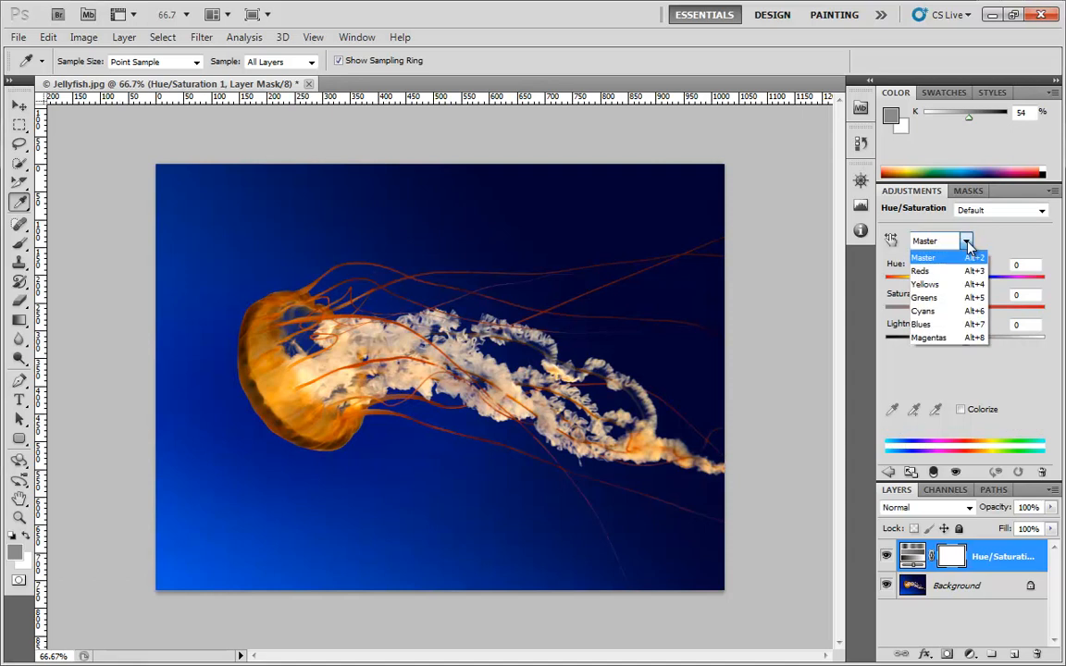
{"action": "left_click", "coordinate": [935, 325]}
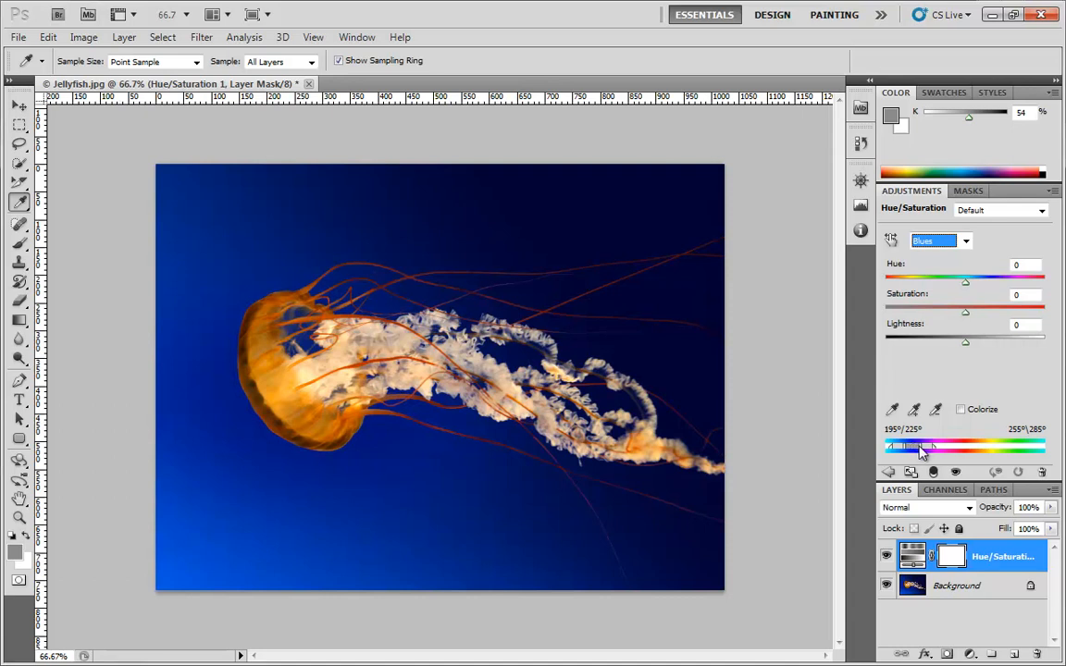
{"action": "left_click_drag", "start_coordinate": [924, 451], "coordinate": [905, 449]}
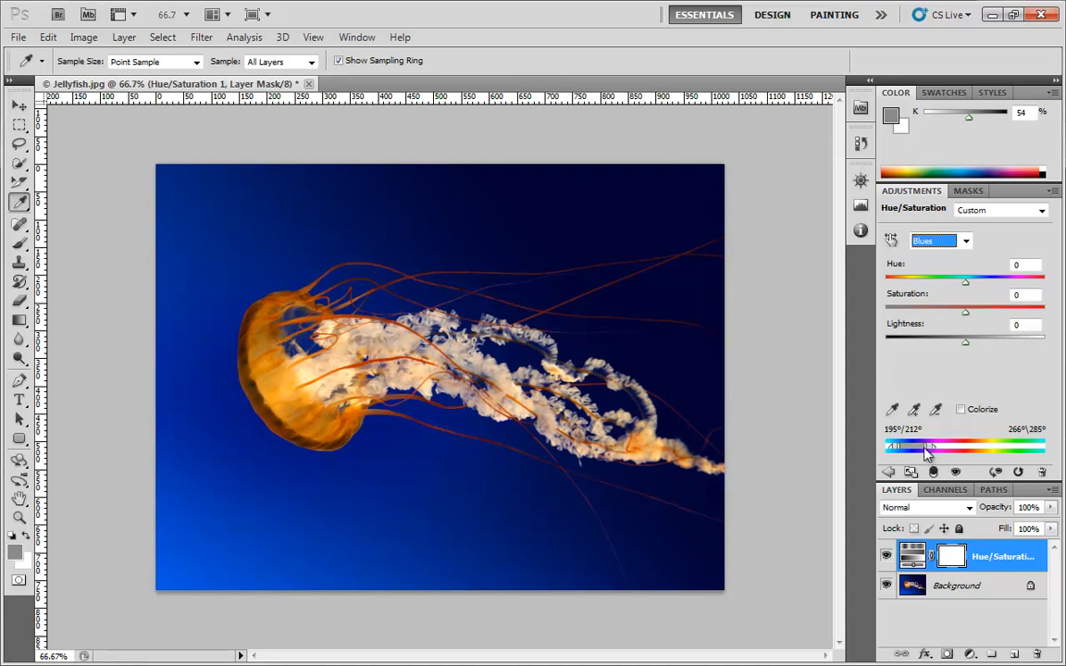
- Reshape the affected color range and shift it into the reds, to 302°/327° and 19°\53°
{"action": "left_click_drag", "start_coordinate": [925, 448], "coordinate": [924, 448]}
{"action": "left_click_drag", "start_coordinate": [936, 448], "coordinate": [913, 455]}
{"action": "left_click_drag", "start_coordinate": [918, 445], "coordinate": [976, 446]}
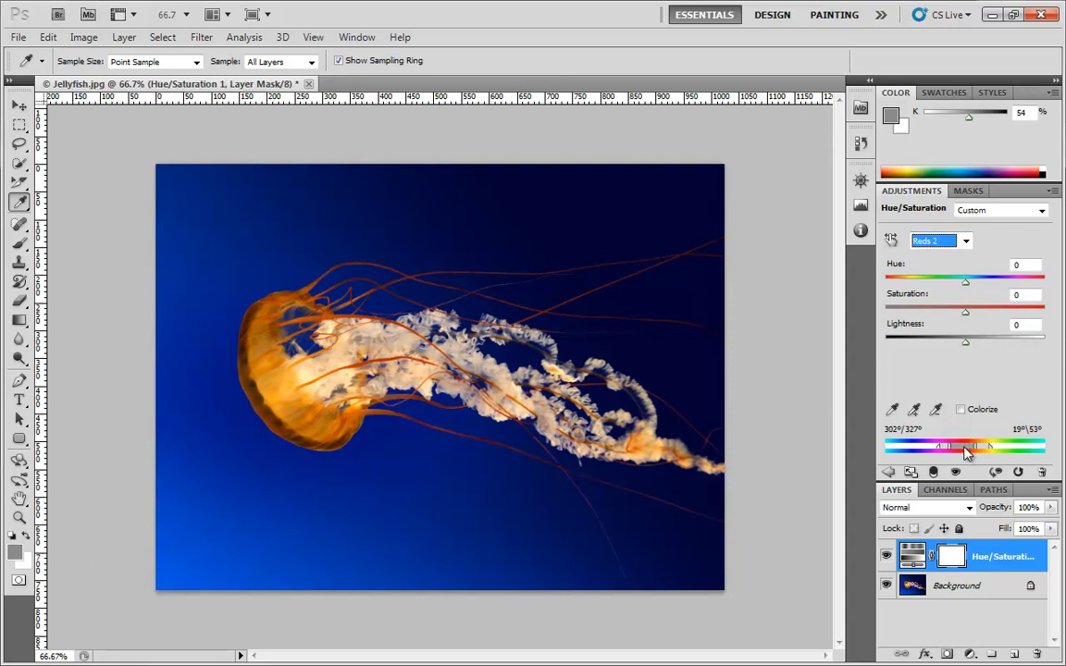
- Shift the affected color range back into the blues, to 184°/208° and 261°\295°, and reset its hue to 0 after trying -7
{"action": "left_click_drag", "start_coordinate": [968, 454], "coordinate": [914, 454]}
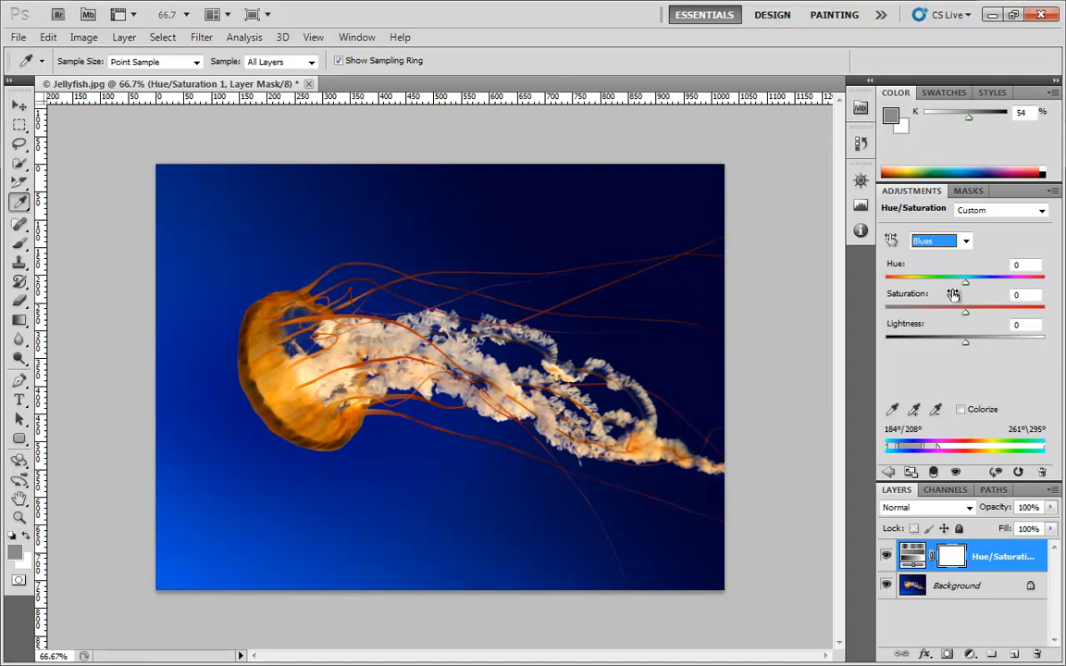
{"action": "mouse_move", "coordinate": [966, 284]}
{"action": "left_mouse_down"}
{"action": "mouse_move", "coordinate": [1045, 290]}
{"action": "mouse_move", "coordinate": [963, 304]}
{"action": "left_mouse_up"}
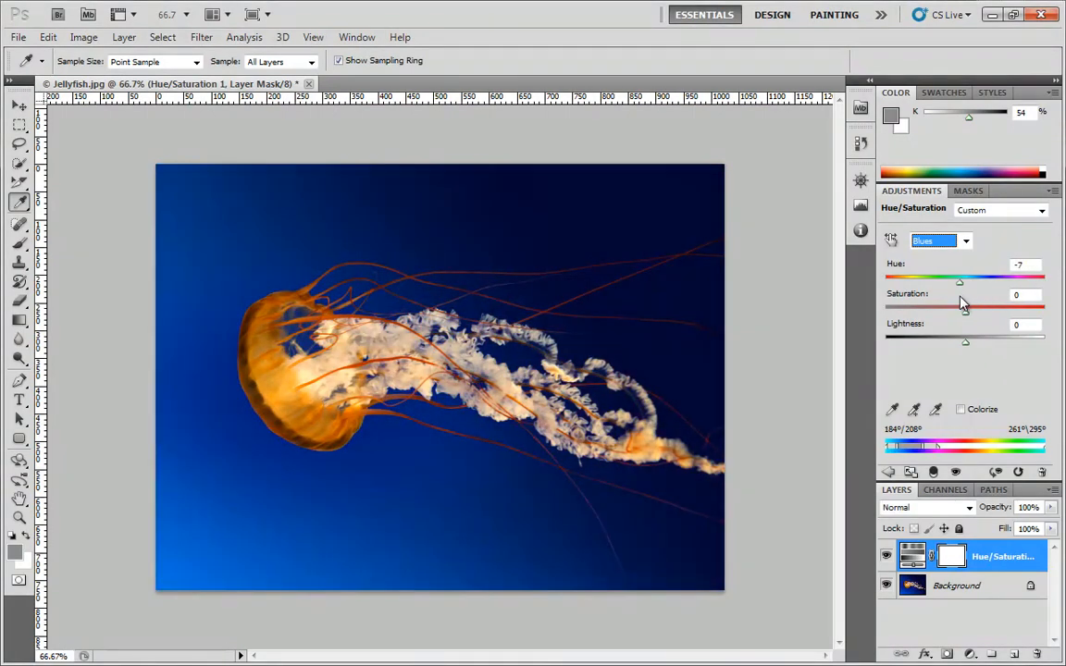
{"action": "left_click", "coordinate": [1023, 265]}
{"action": "type", "text": "0"}
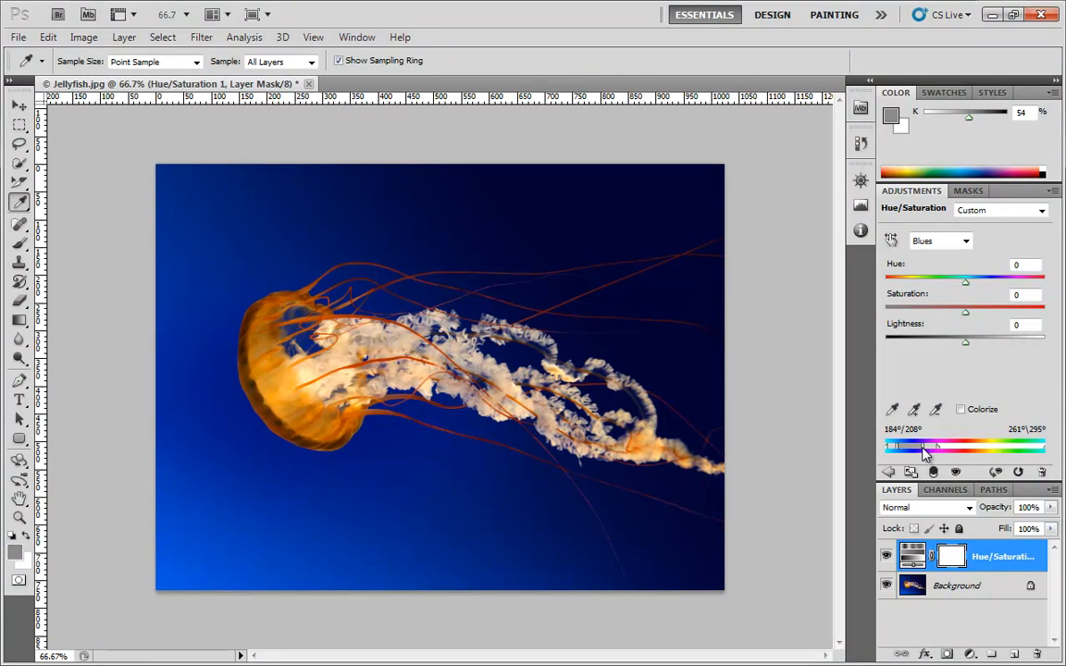
- Extend the affected range through the magentas and reds to 49°\76°, and set its hue to -131
{"action": "mouse_move", "coordinate": [936, 447]}
{"action": "left_mouse_down"}
{"action": "mouse_move", "coordinate": [999, 447]}
{"action": "mouse_move", "coordinate": [985, 448]}
{"action": "left_mouse_up"}
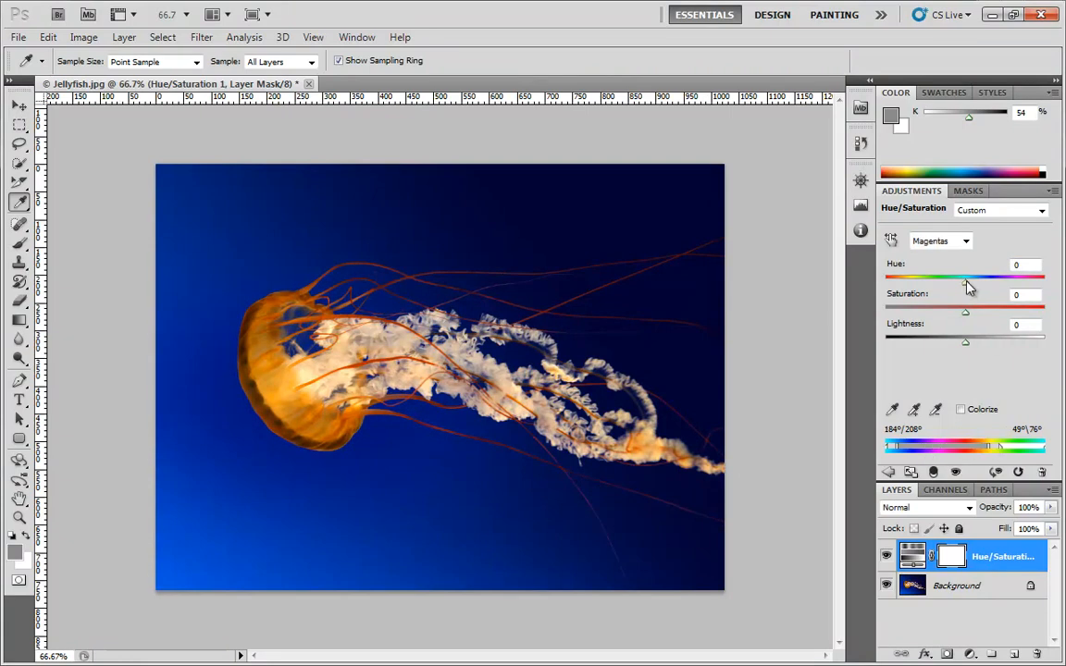
{"action": "left_click_drag", "start_coordinate": [966, 282], "coordinate": [1005, 295]}
{"action": "left_click_drag", "start_coordinate": [984, 297], "coordinate": [904, 308]}
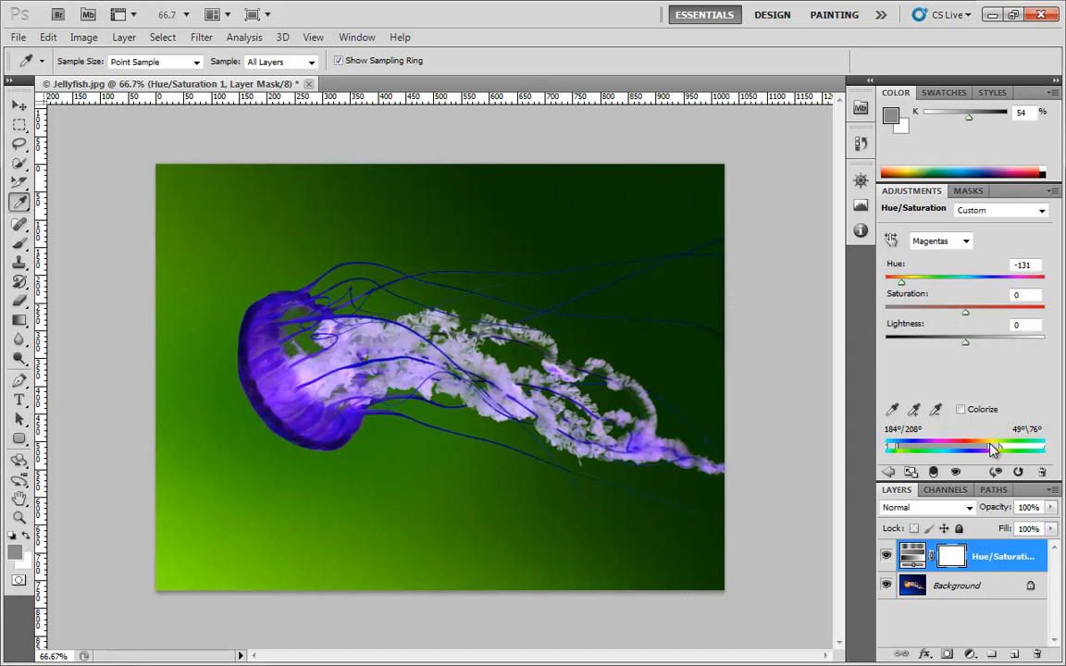
- Narrow the upper end of the affected range back into the blues, to 246°\276°
{"action": "left_click_drag", "start_coordinate": [993, 453], "coordinate": [917, 451]}
{"action": "left_click_drag", "start_coordinate": [1001, 450], "coordinate": [928, 453]}
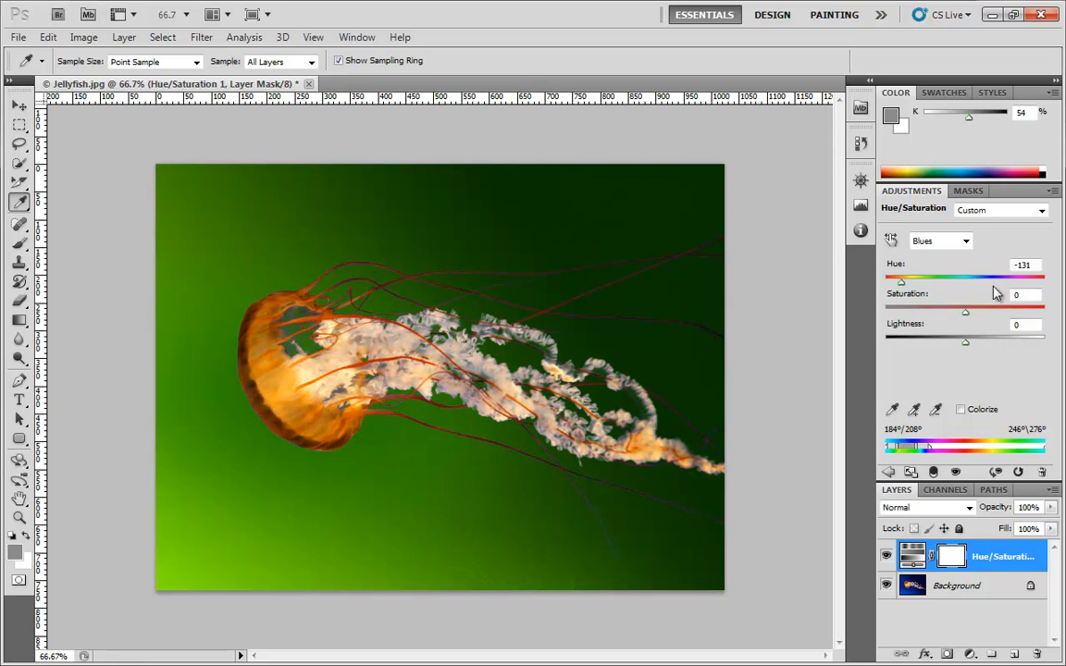
- Activate the color range eyedropper and restore the Default preset
{"action": "left_click", "coordinate": [894, 410]}
{"action": "left_click", "coordinate": [935, 410]}
{"action": "left_click", "coordinate": [894, 410]}
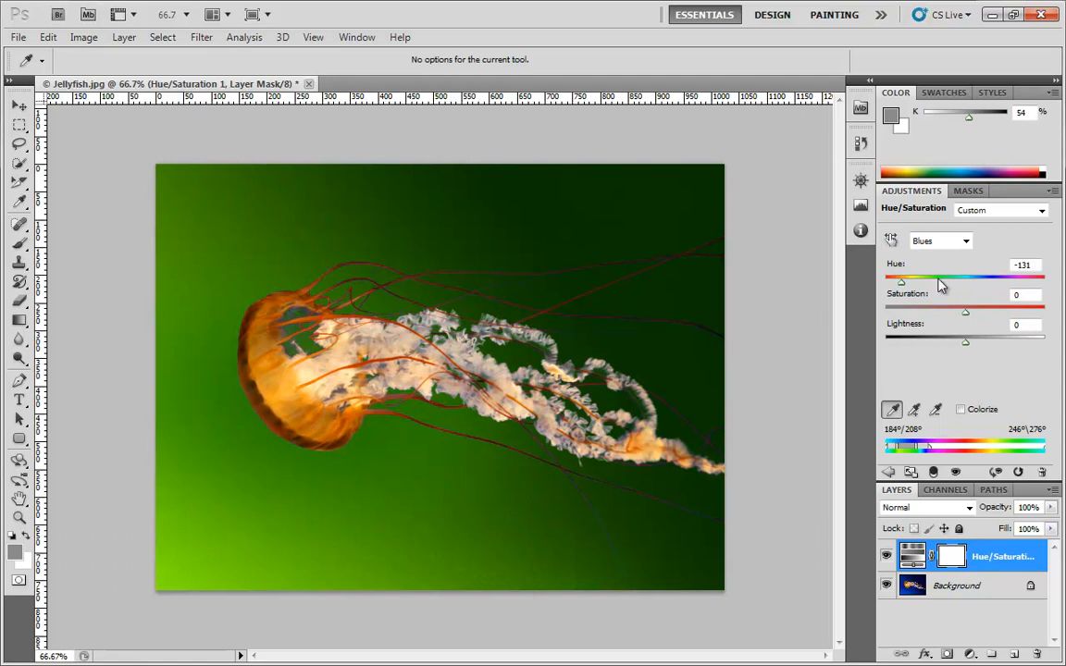
{"action": "left_click", "coordinate": [992, 213]}
{"action": "left_click", "coordinate": [989, 225]}
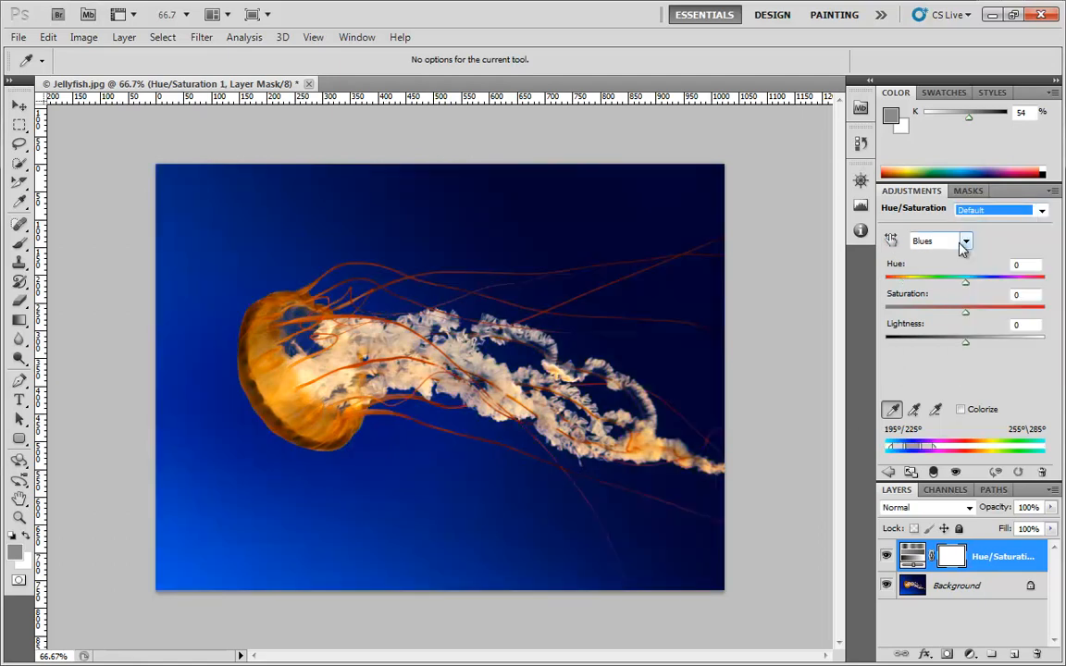
- Turn off the range eyedropper, sample the background below the jellyfish, and switch to the Master range
{"action": "left_click", "coordinate": [894, 410]}
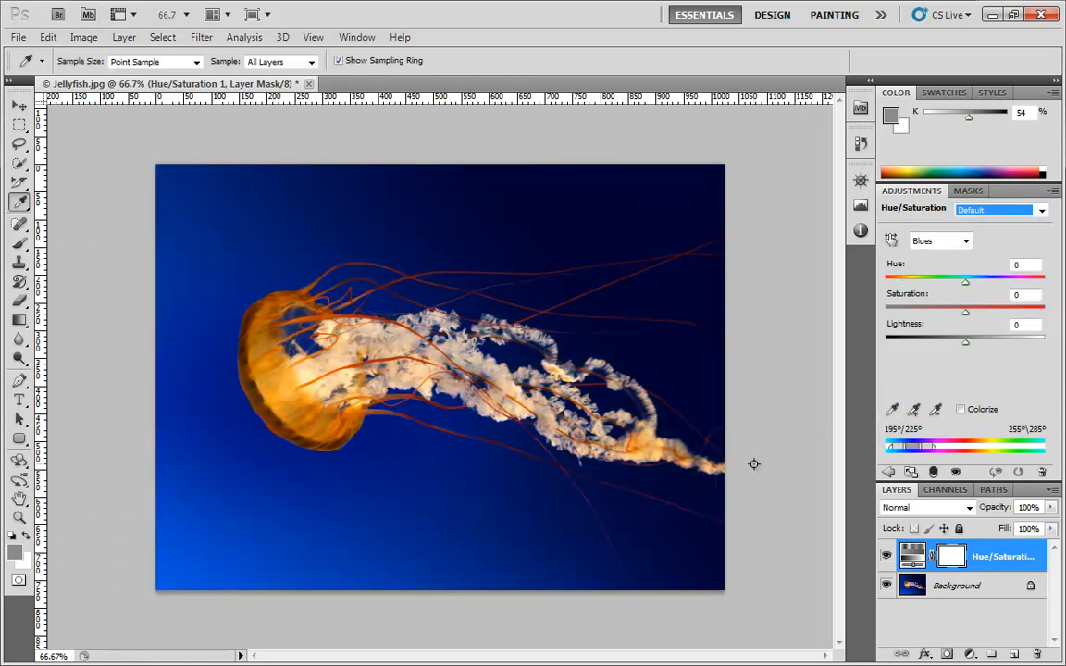
{"action": "left_click", "coordinate": [356, 498]}
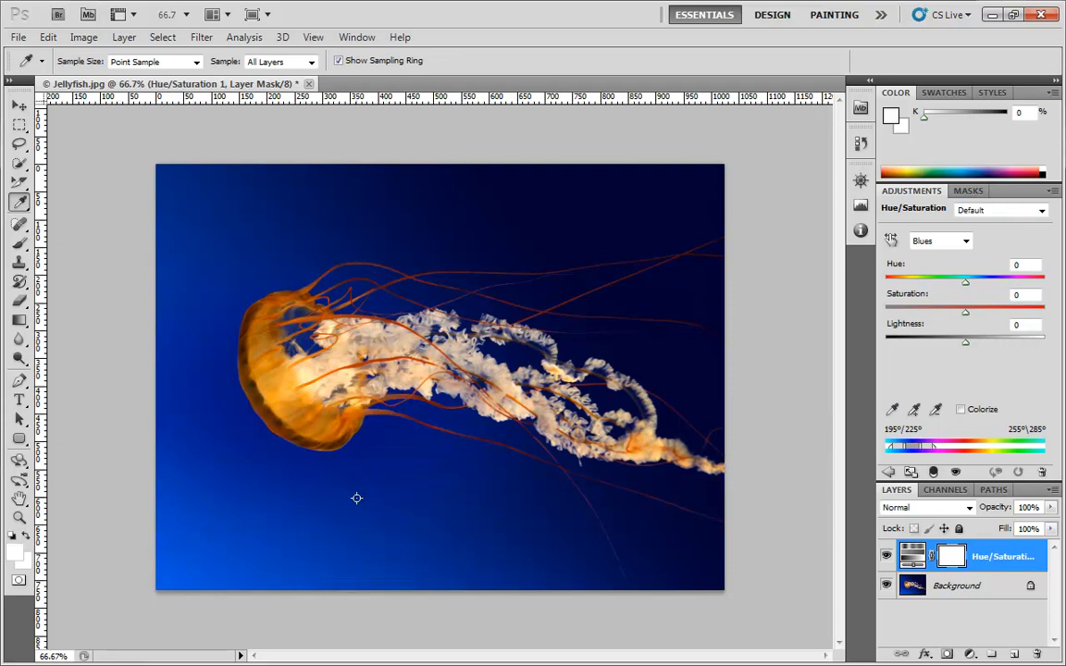
{"action": "left_click", "coordinate": [963, 241]}
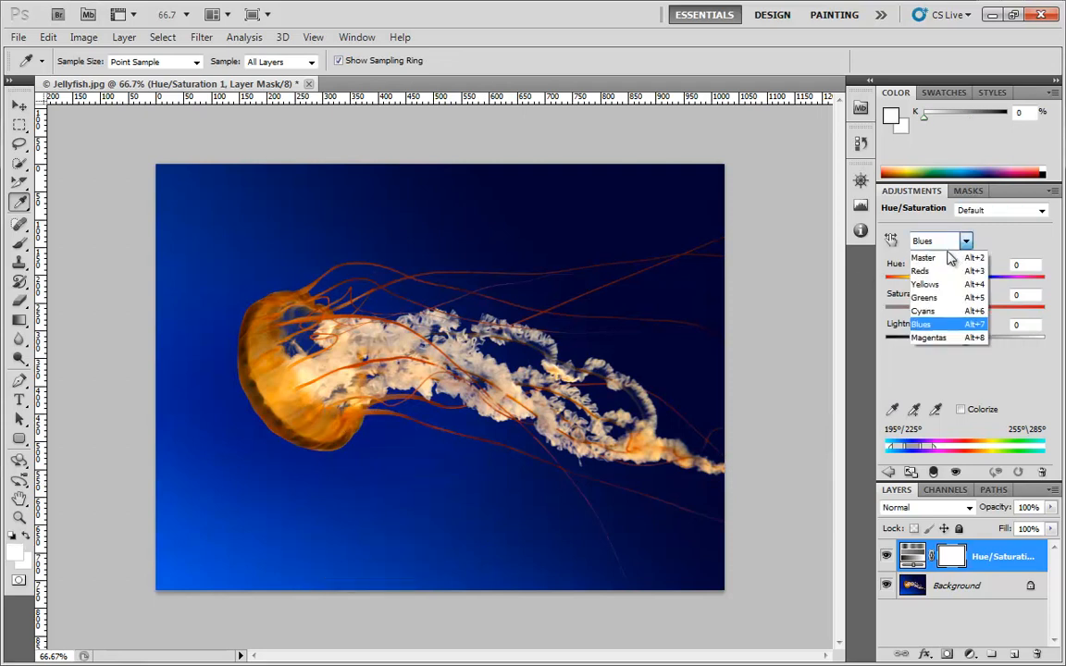
{"action": "left_click", "coordinate": [946, 258]}
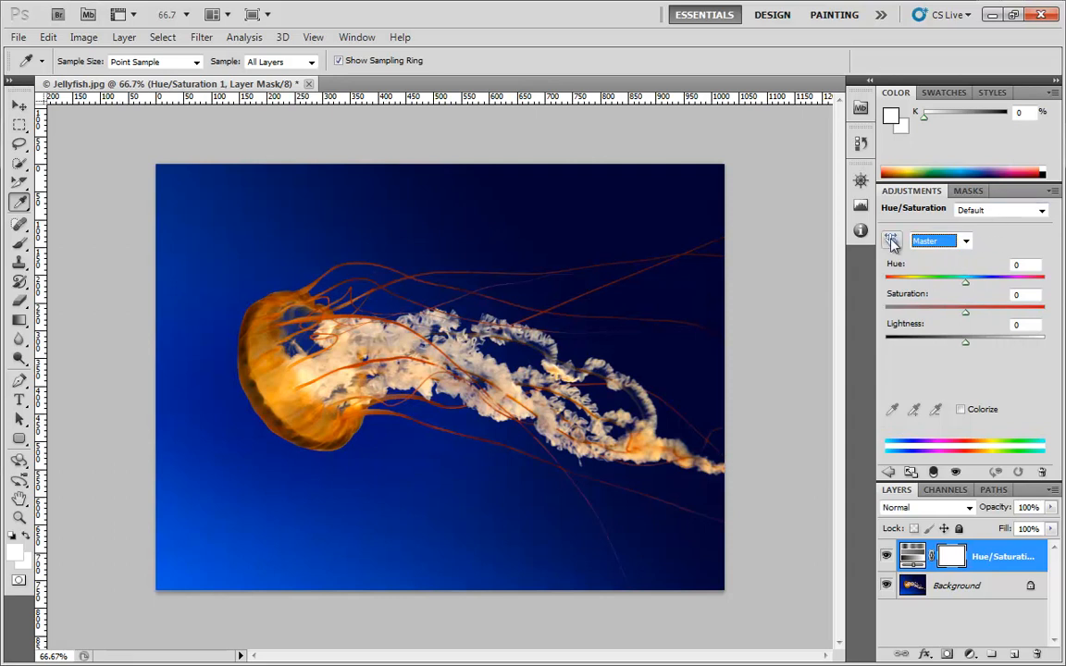
- Select the Blues range and extend it by adding samples from the blue background and the orange jellyfish bell
{"action": "left_click", "coordinate": [964, 241]}
{"action": "left_click", "coordinate": [923, 324]}
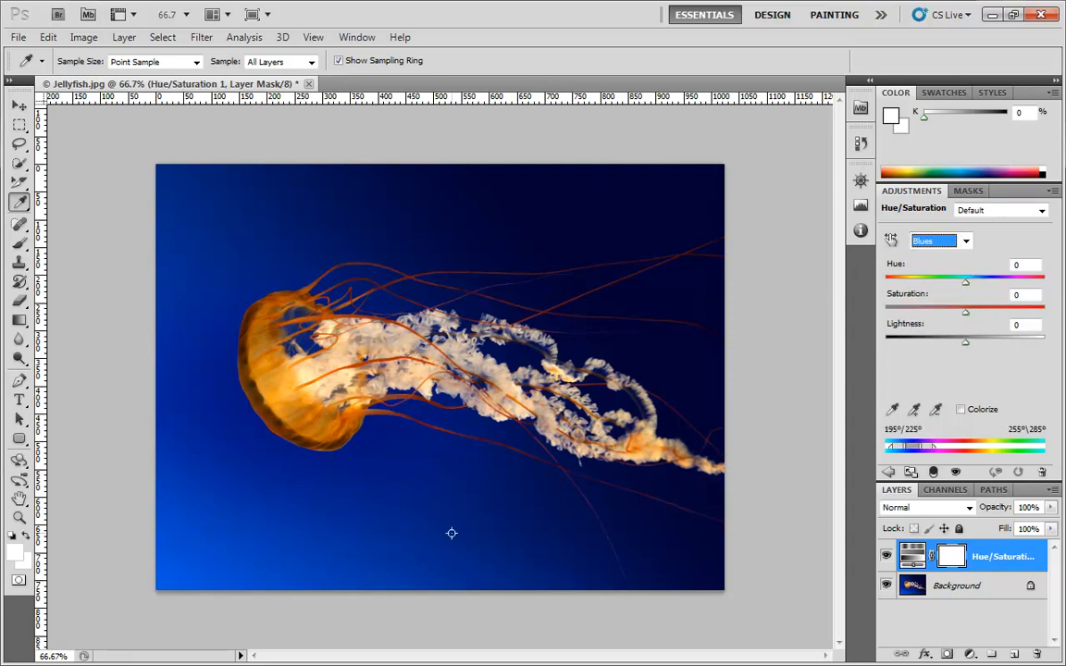
{"action": "left_click", "coordinate": [914, 410]}
{"action": "left_click", "coordinate": [508, 520]}
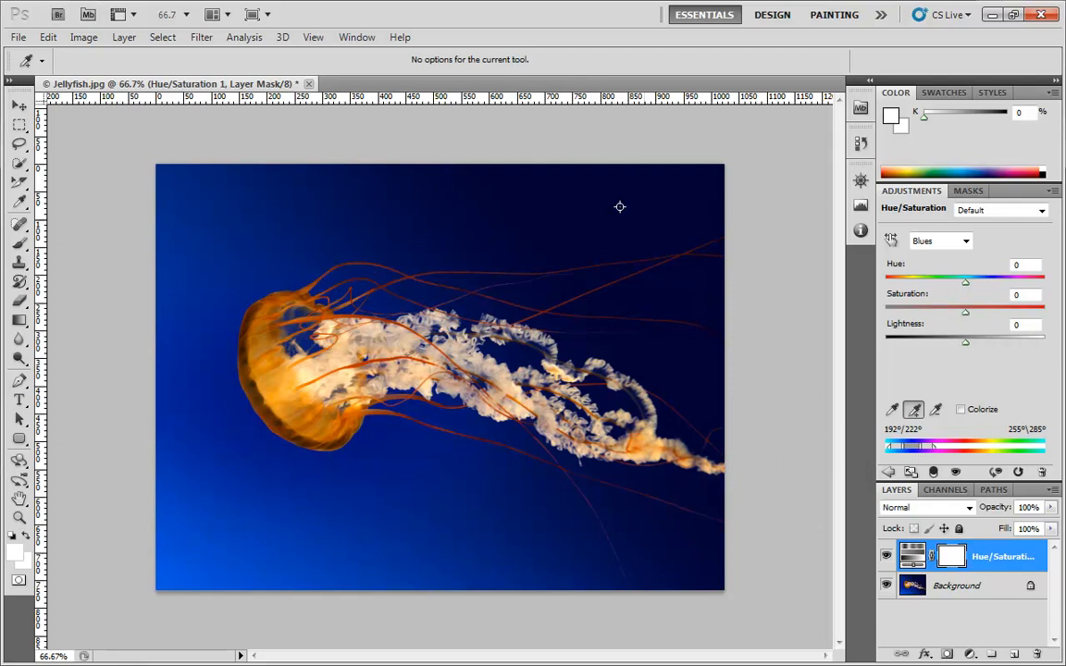
{"action": "left_click", "coordinate": [253, 186]}
{"action": "left_click", "coordinate": [249, 349]}
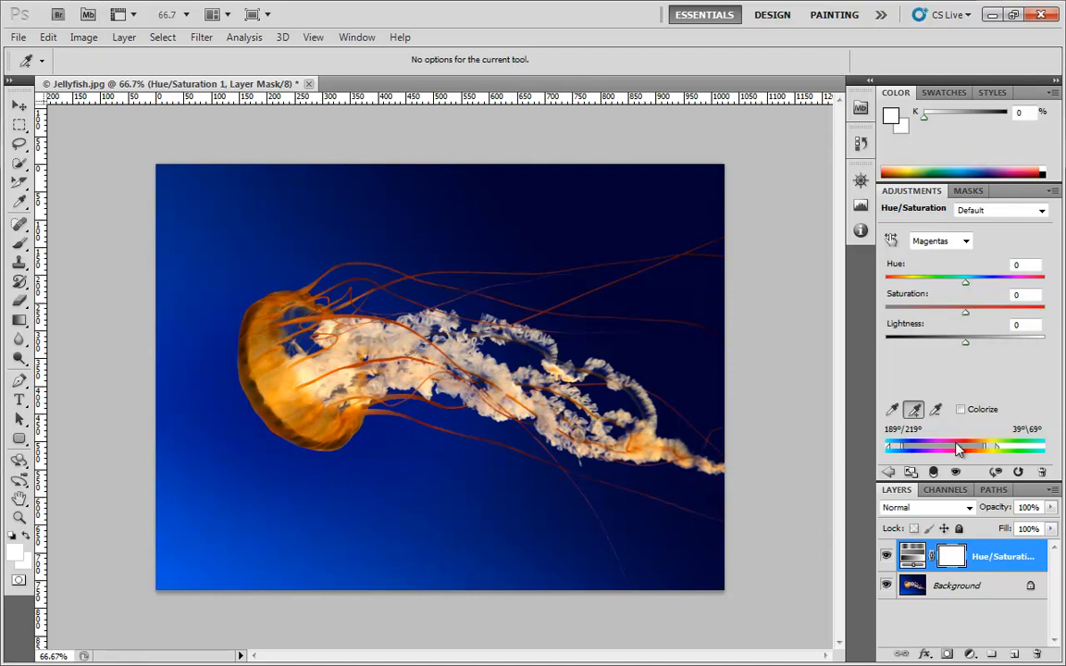
- Subtract the jellyfish bell's oranges from the affected range by sampling several spots with the subtracting eyedropper
{"action": "left_click", "coordinate": [937, 411]}
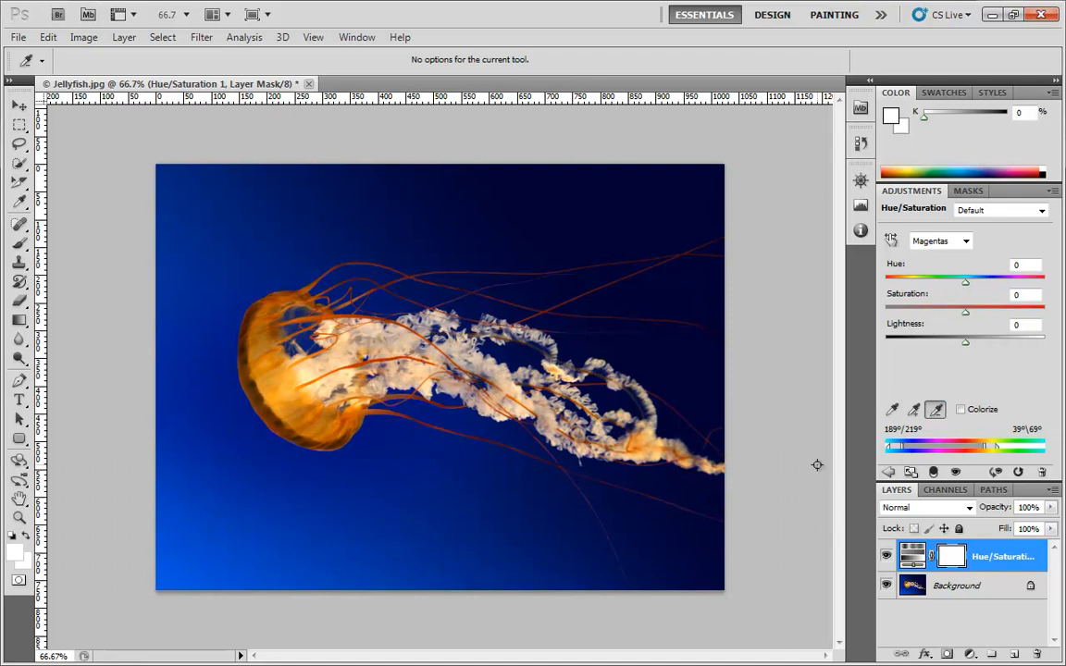
{"action": "left_click", "coordinate": [280, 389]}
{"action": "left_click", "coordinate": [285, 399]}
{"action": "left_click", "coordinate": [257, 360]}
{"action": "left_click", "coordinate": [356, 286]}
- Set the range's hue to +113, and add the jellyfish bell's orange back to the affected range by sampling it
{"action": "left_click_drag", "start_coordinate": [967, 281], "coordinate": [1006, 282]}
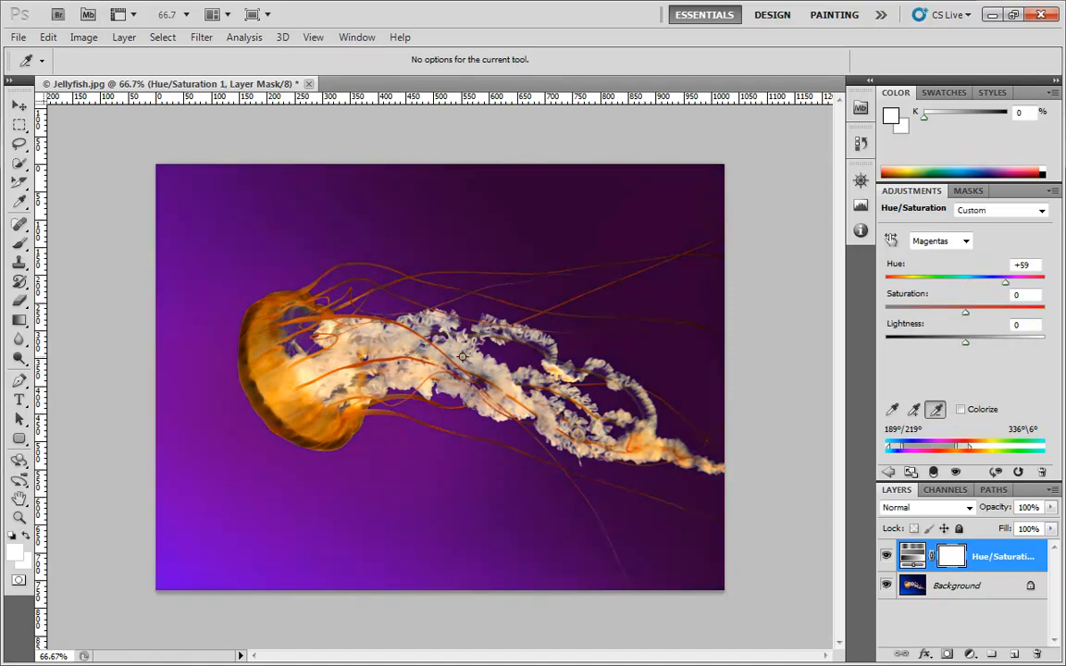
{"action": "left_click_drag", "start_coordinate": [1009, 285], "coordinate": [1023, 284]}
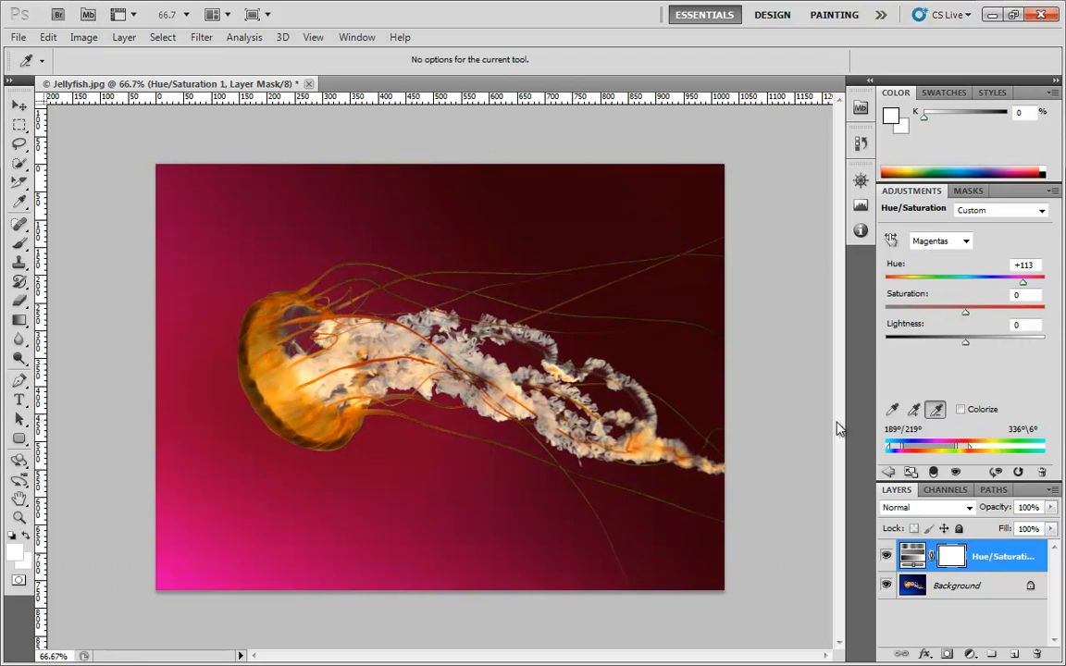
{"action": "left_click", "coordinate": [913, 409]}
{"action": "left_click", "coordinate": [255, 356]}
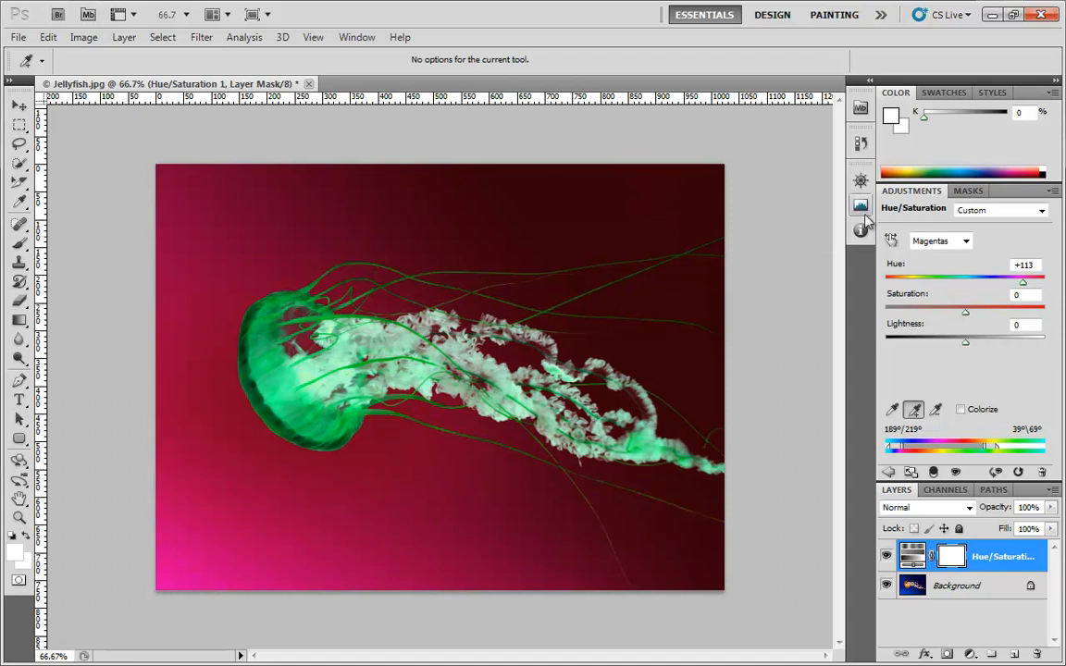
- Restore the Default preset and turn on Colorize
{"action": "left_click", "coordinate": [1027, 211]}
{"action": "left_click", "coordinate": [1008, 228]}
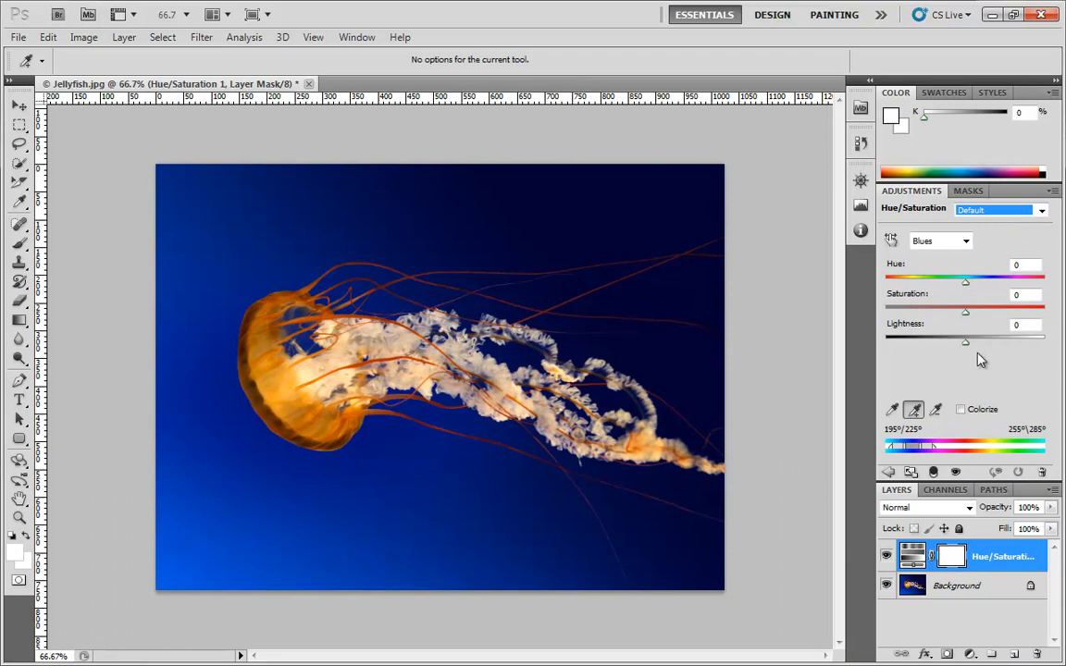
{"action": "left_click", "coordinate": [961, 409]}
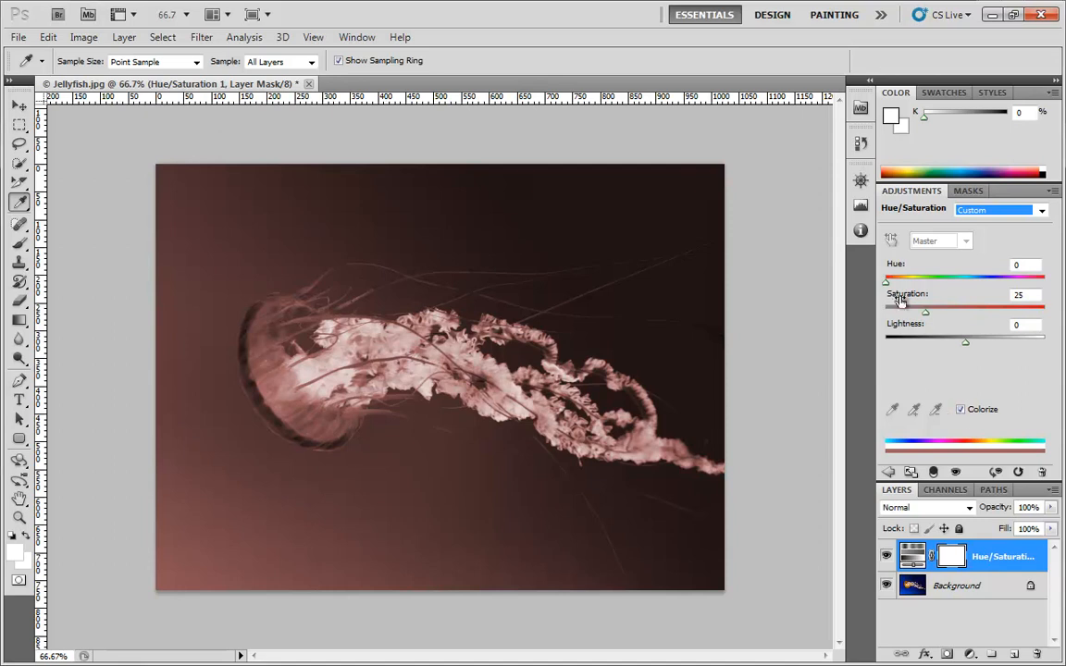
- Tint the colorized photo orange-brown with a hue of 25 and a saturation of 53
{"action": "left_click_drag", "start_coordinate": [886, 280], "coordinate": [1009, 290]}
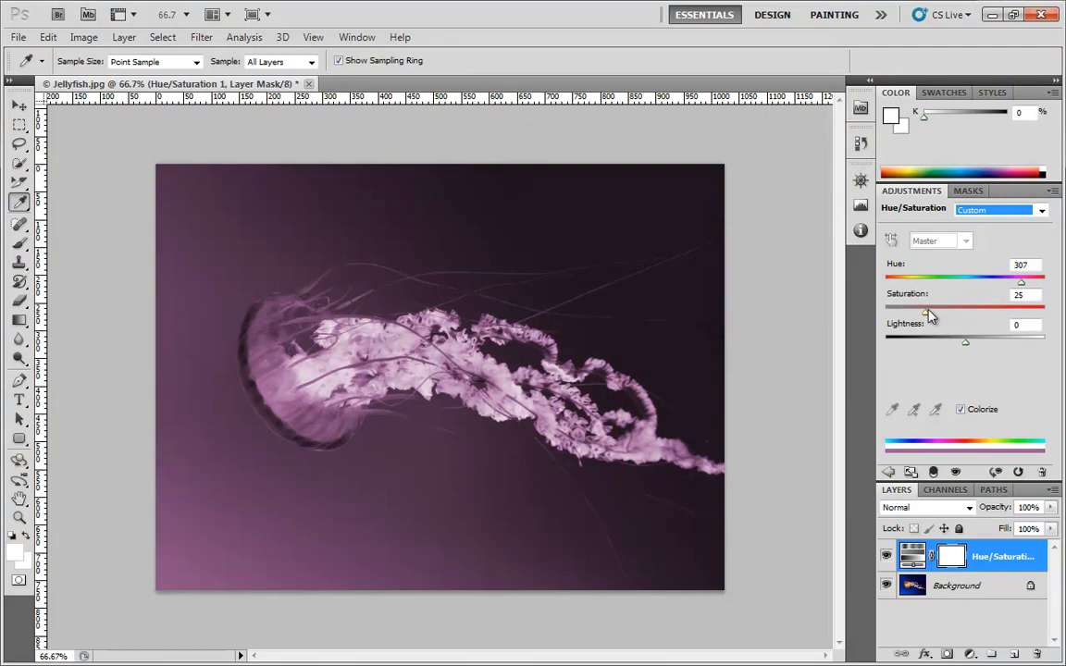
{"action": "left_click_drag", "start_coordinate": [930, 311], "coordinate": [970, 311]}
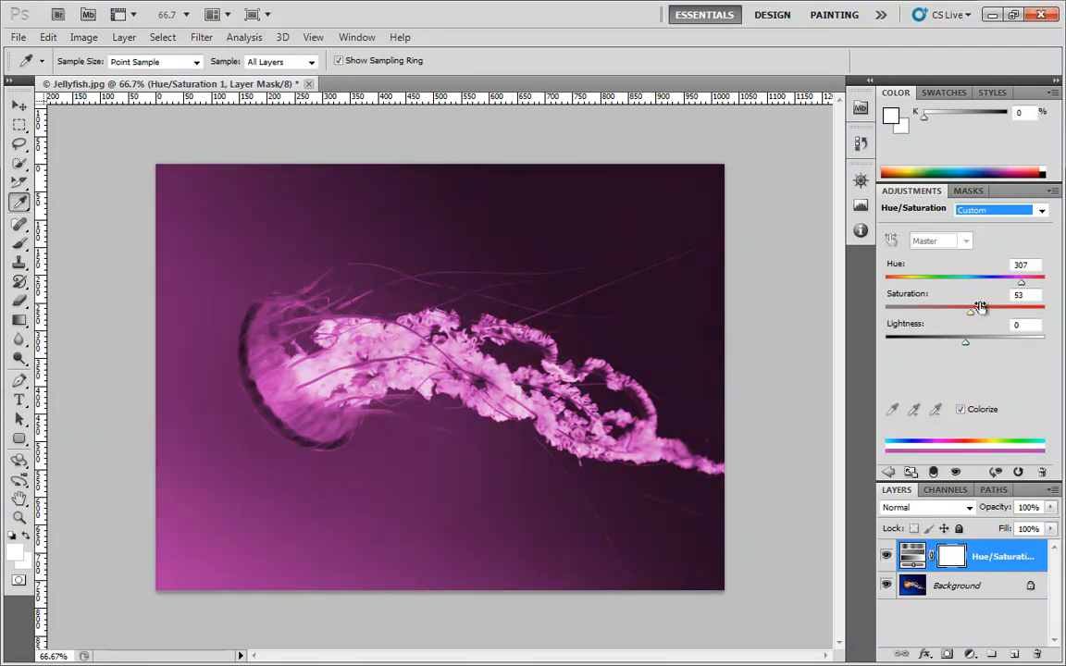
{"action": "left_click_drag", "start_coordinate": [1021, 282], "coordinate": [898, 286]}
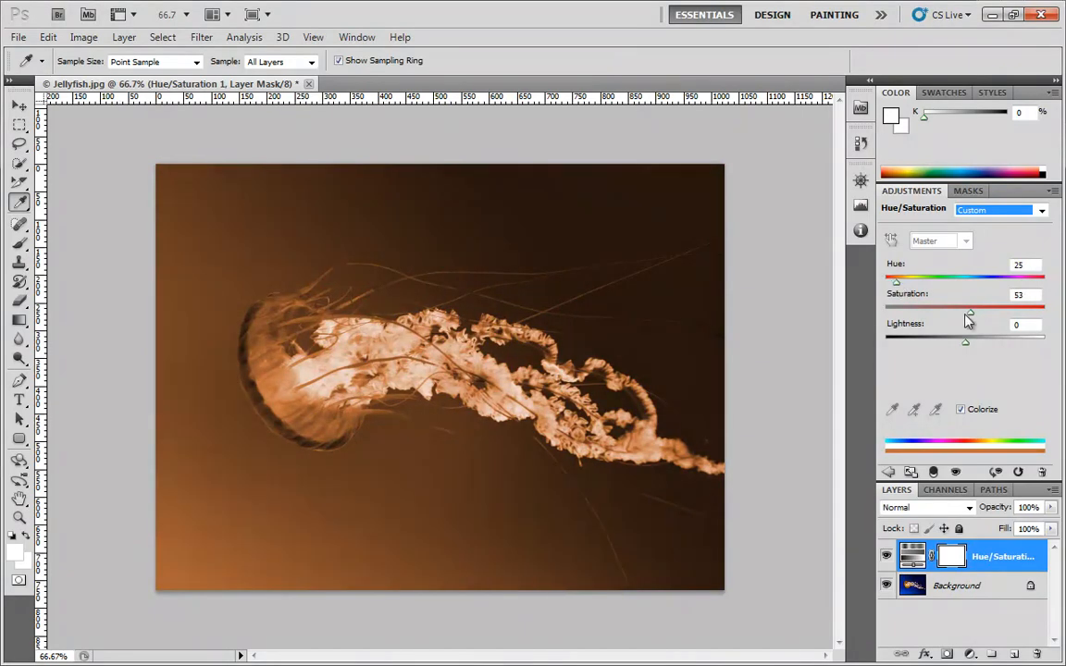
- Tint the colorized photo a muted blue with hue 205, saturation 24 and lightness +4
{"action": "left_click_drag", "start_coordinate": [971, 312], "coordinate": [899, 287]}
{"action": "left_click_drag", "start_coordinate": [937, 319], "coordinate": [968, 347]}
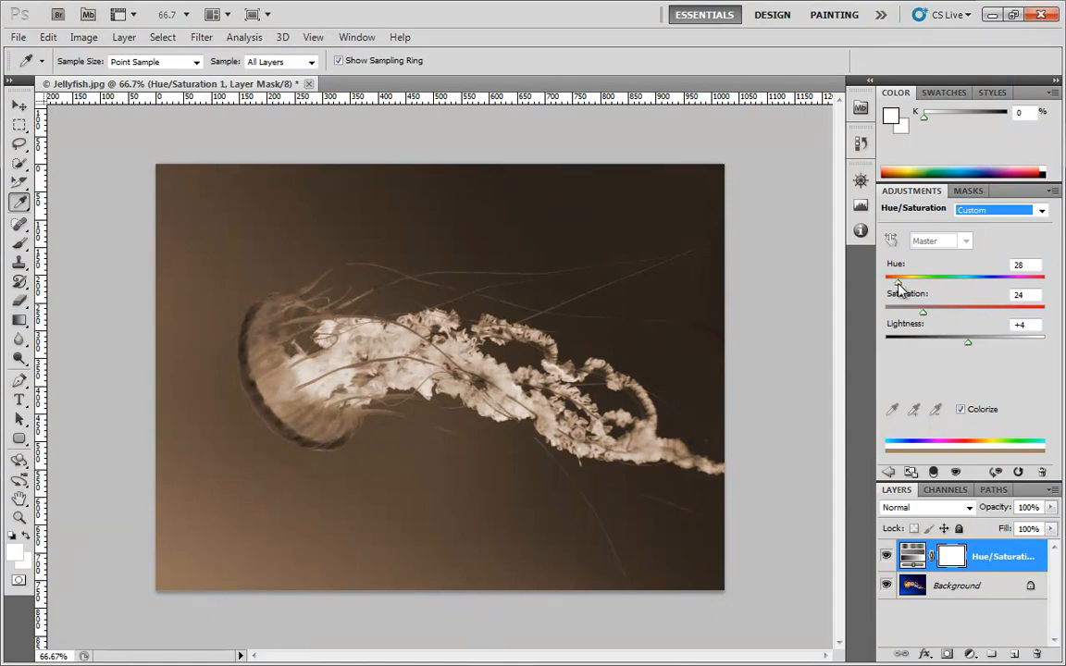
{"action": "left_click_drag", "start_coordinate": [899, 283], "coordinate": [975, 283]}
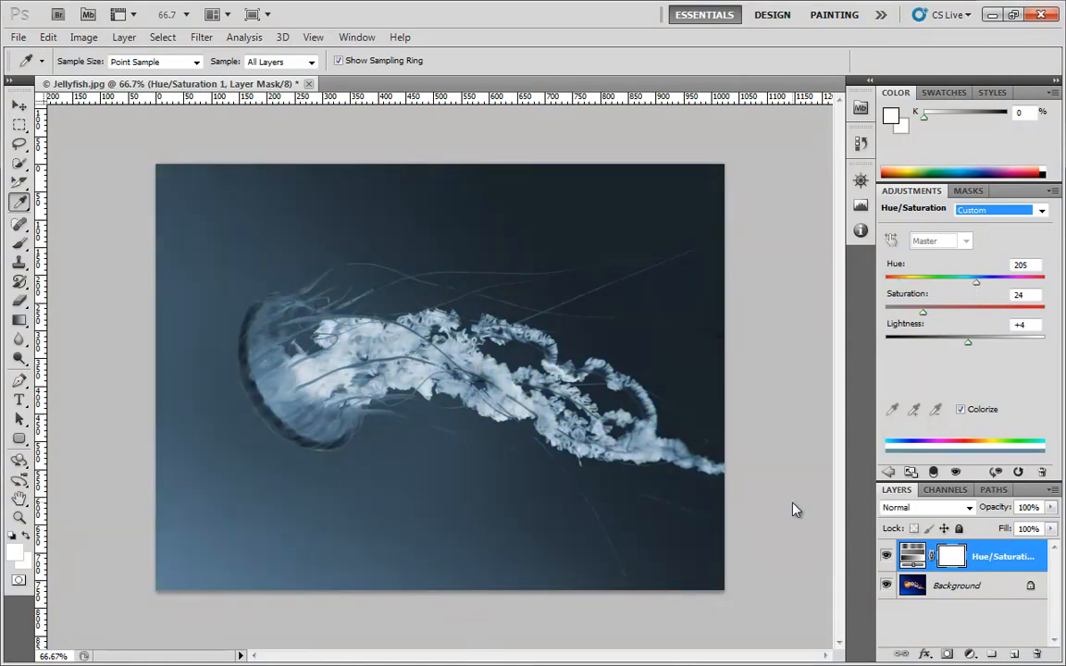